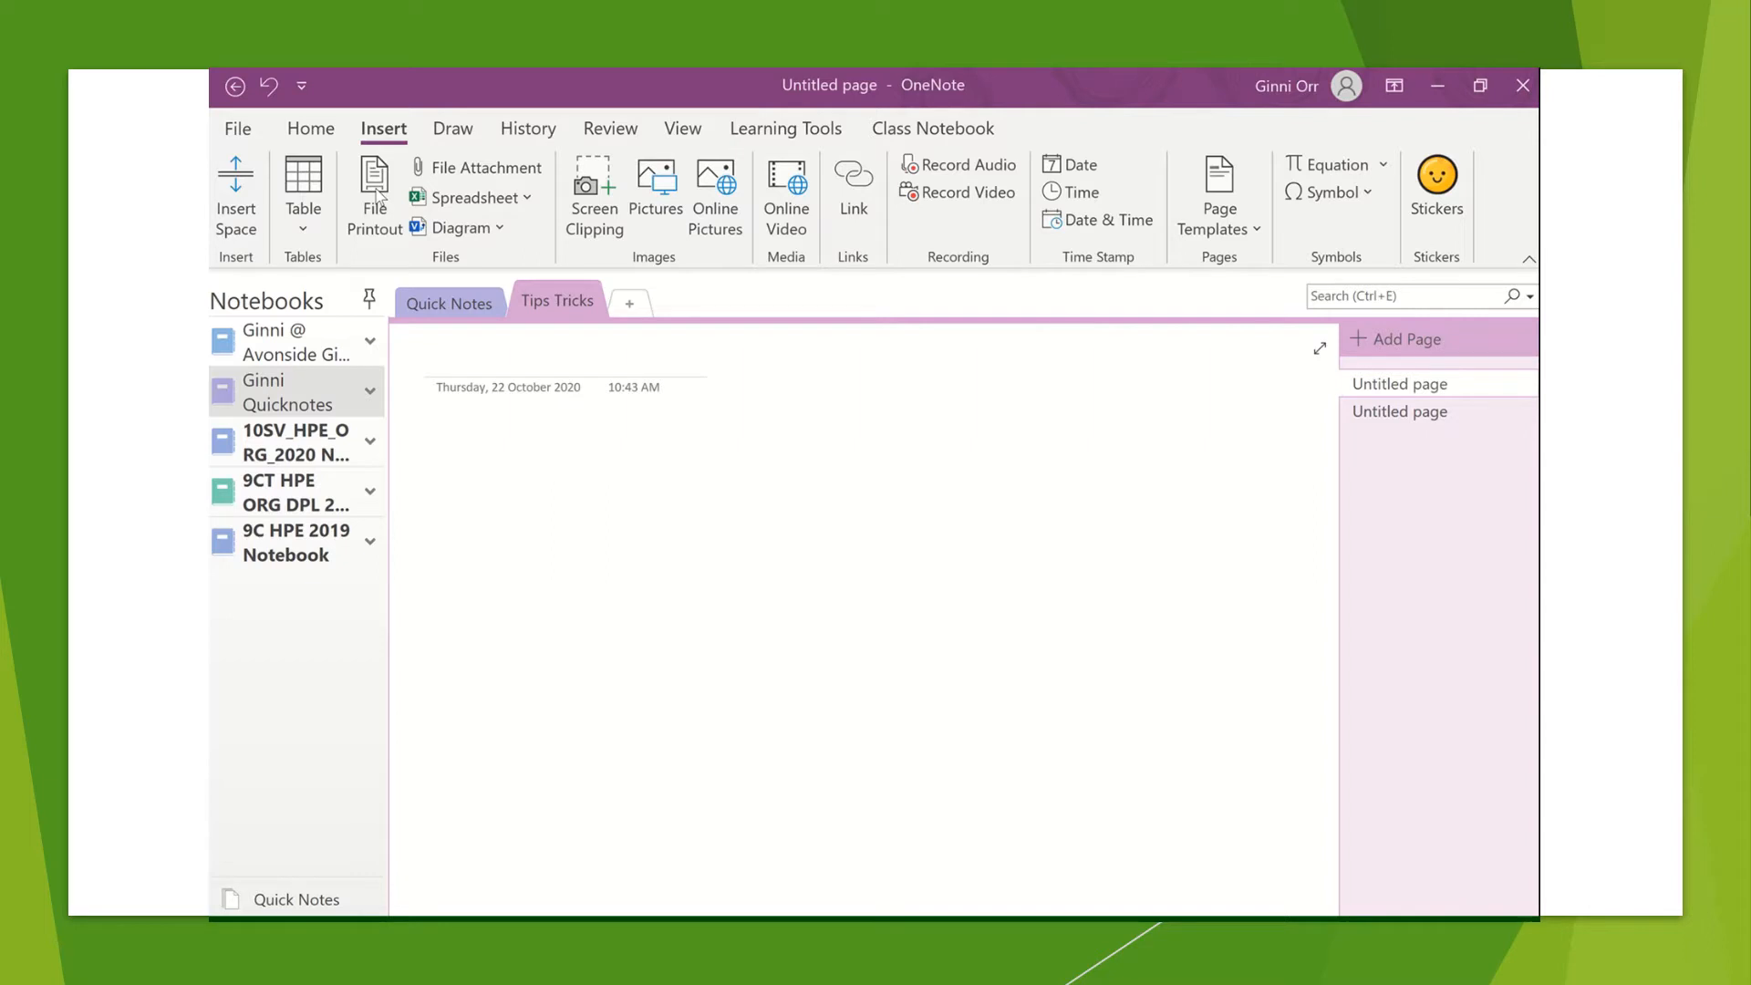
Step: Insert Squares.docx from the Desktop as a file printout on the untitled page
{"action": "left_click", "coordinate": [371, 191]}
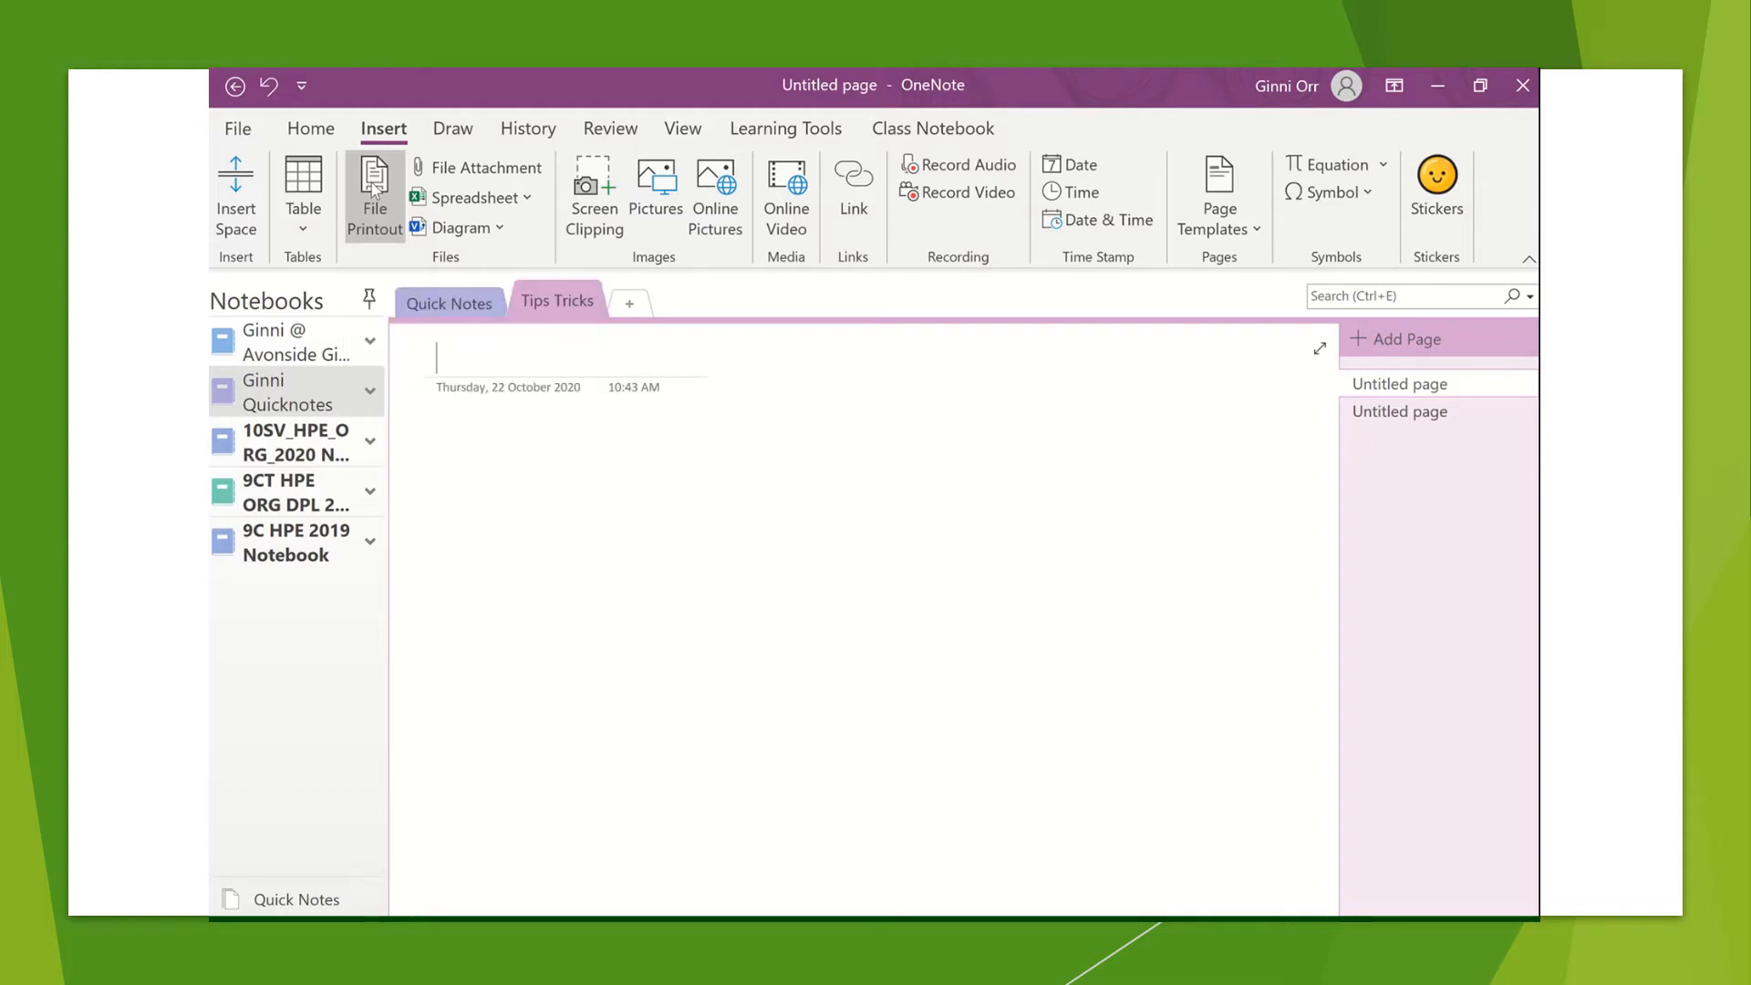
{"action": "left_click", "coordinate": [374, 192]}
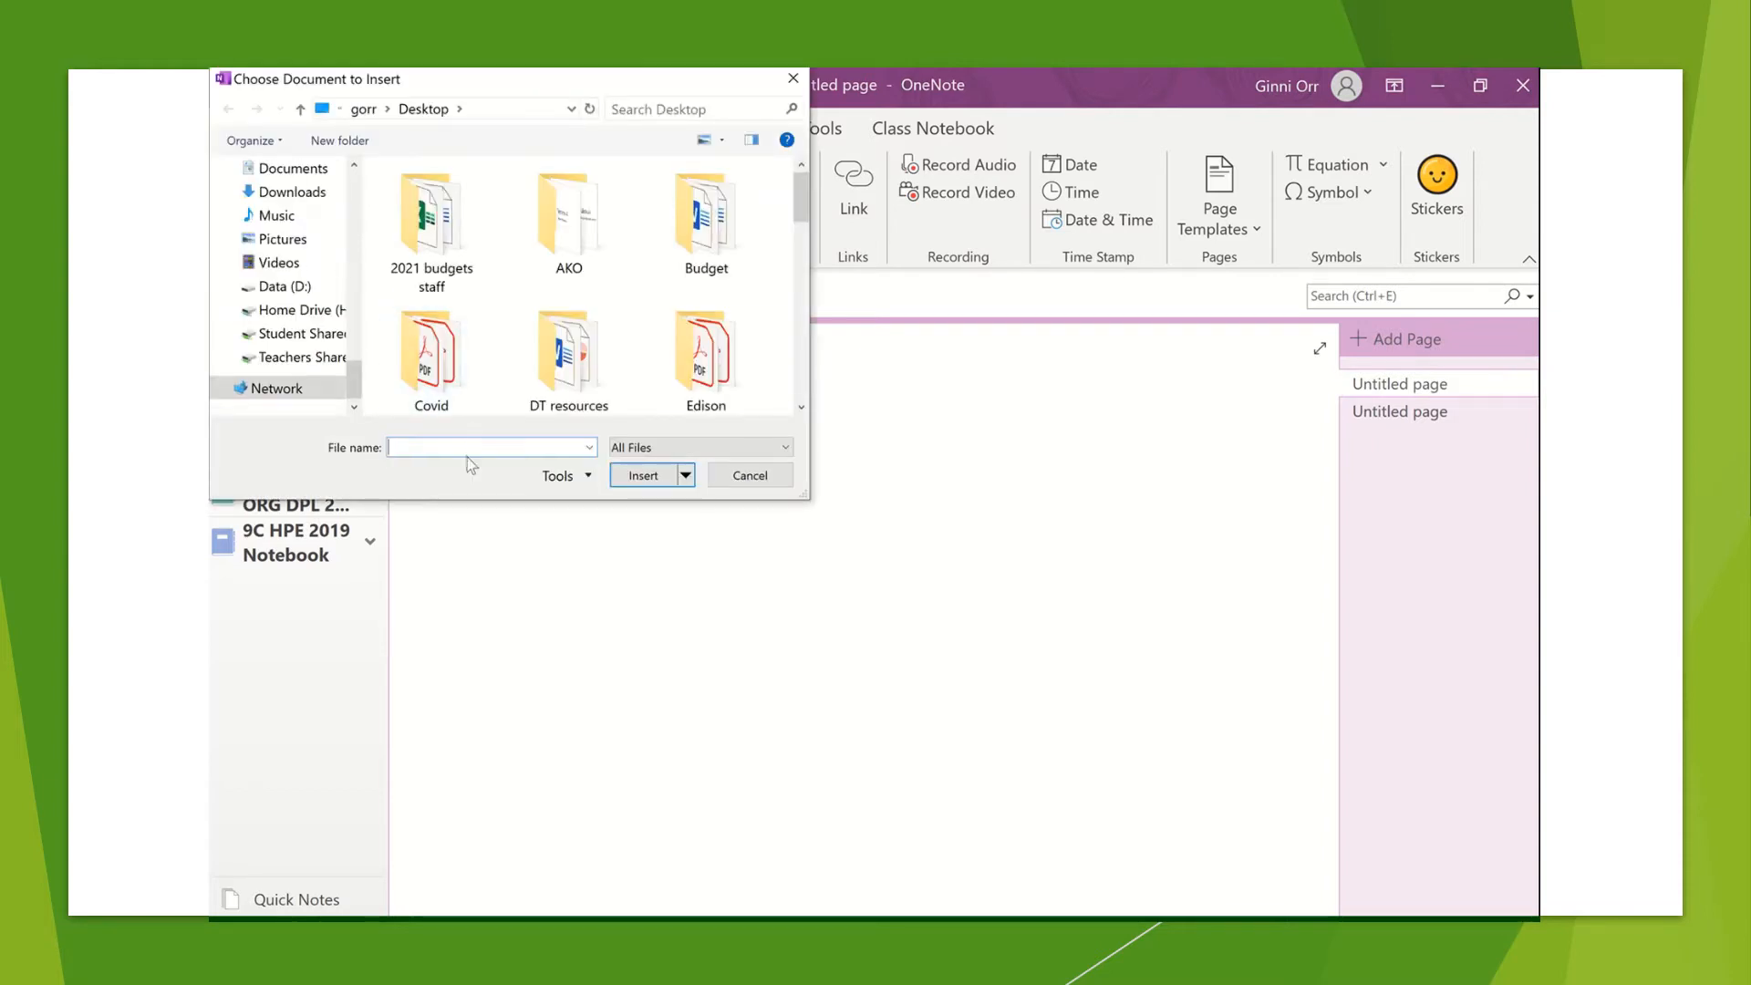
{"action": "type", "text": "S"}
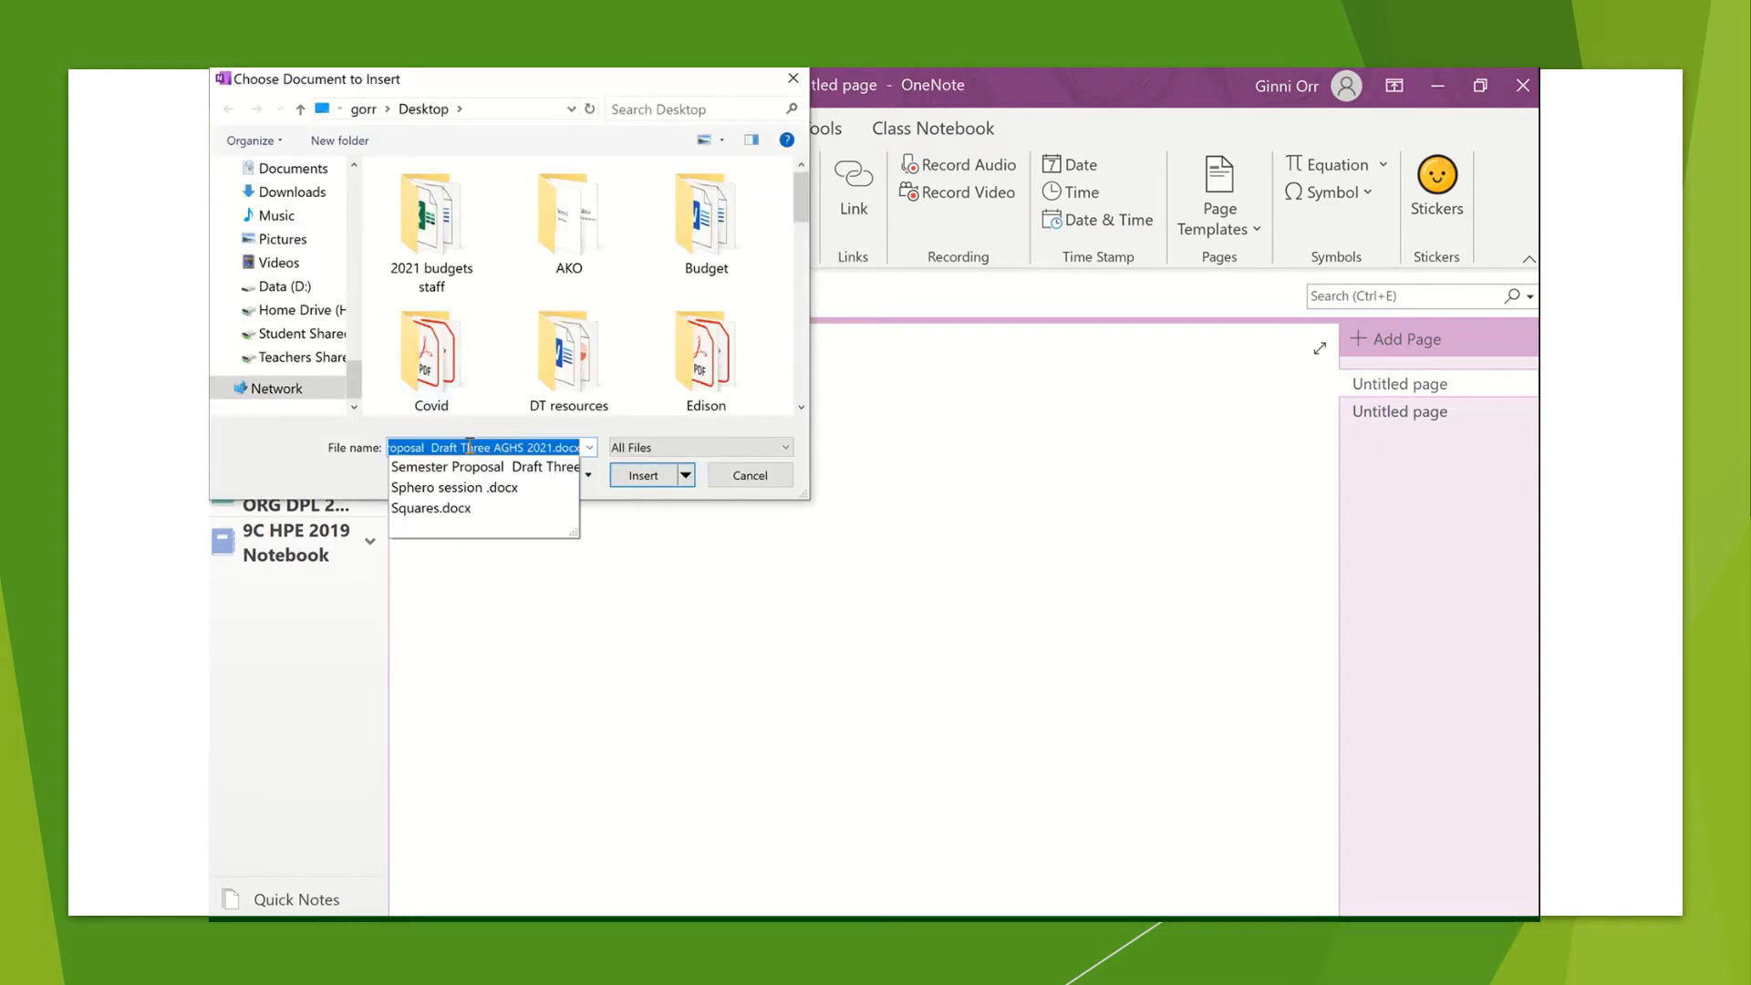
{"action": "type", "text": "quares"}
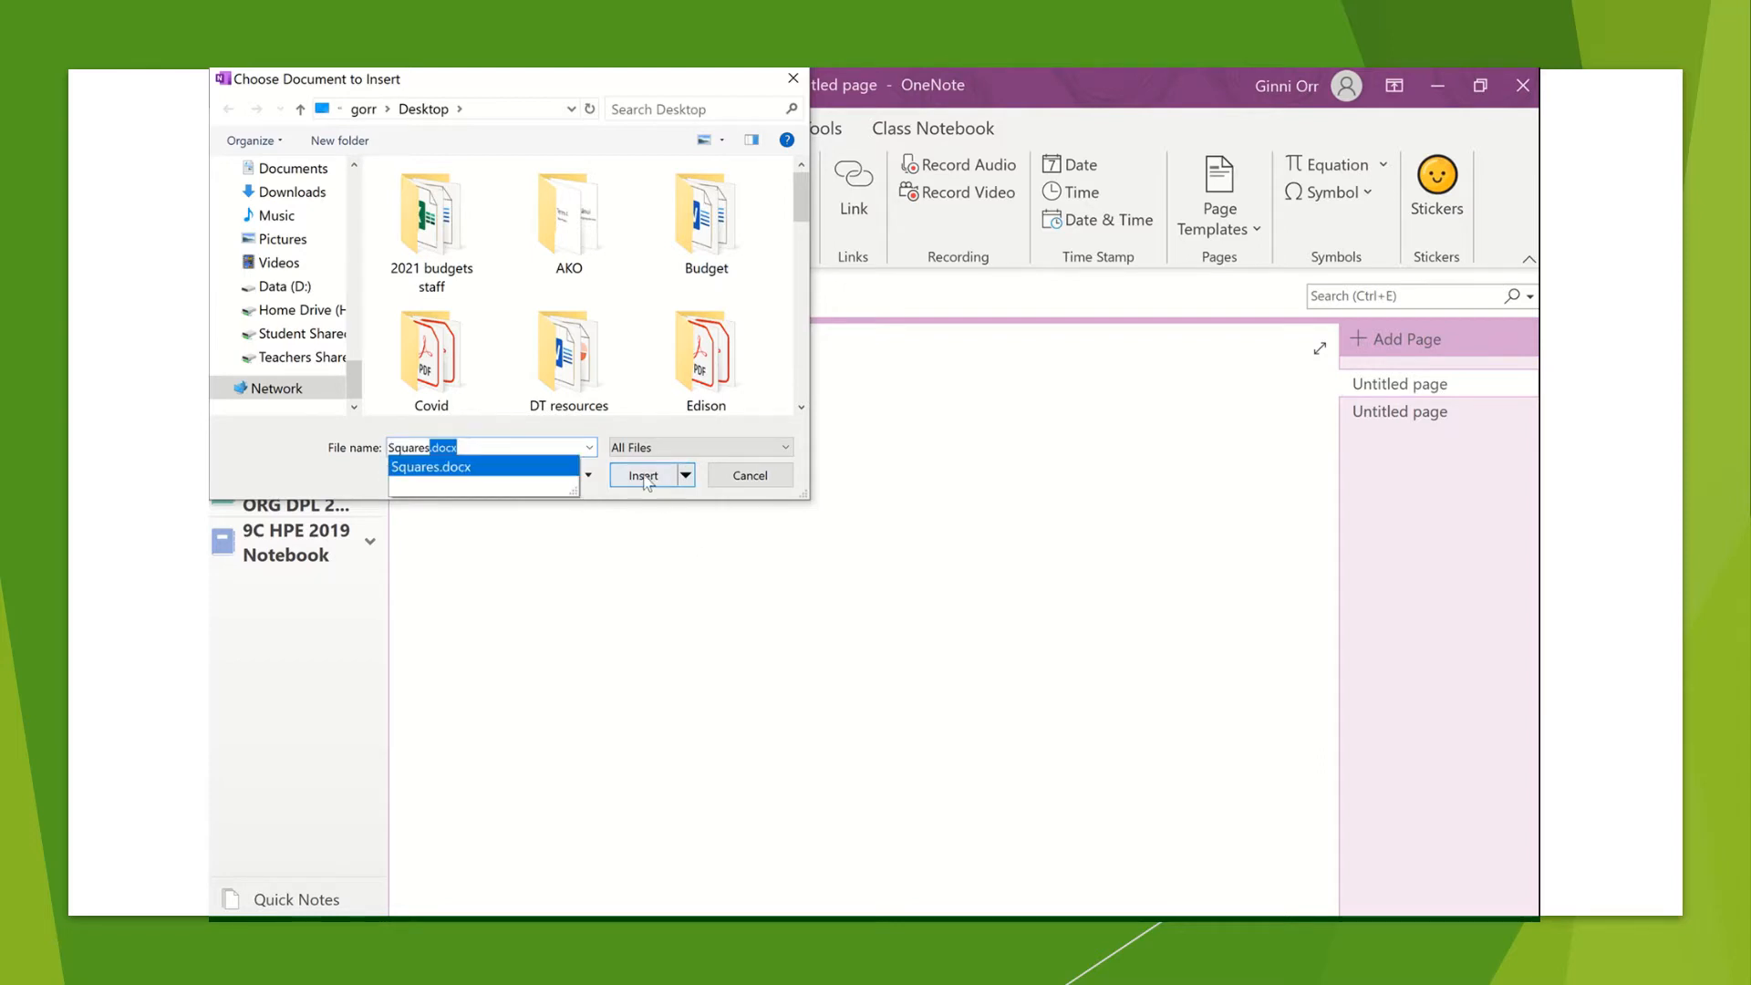
{"action": "left_click", "coordinate": [644, 475]}
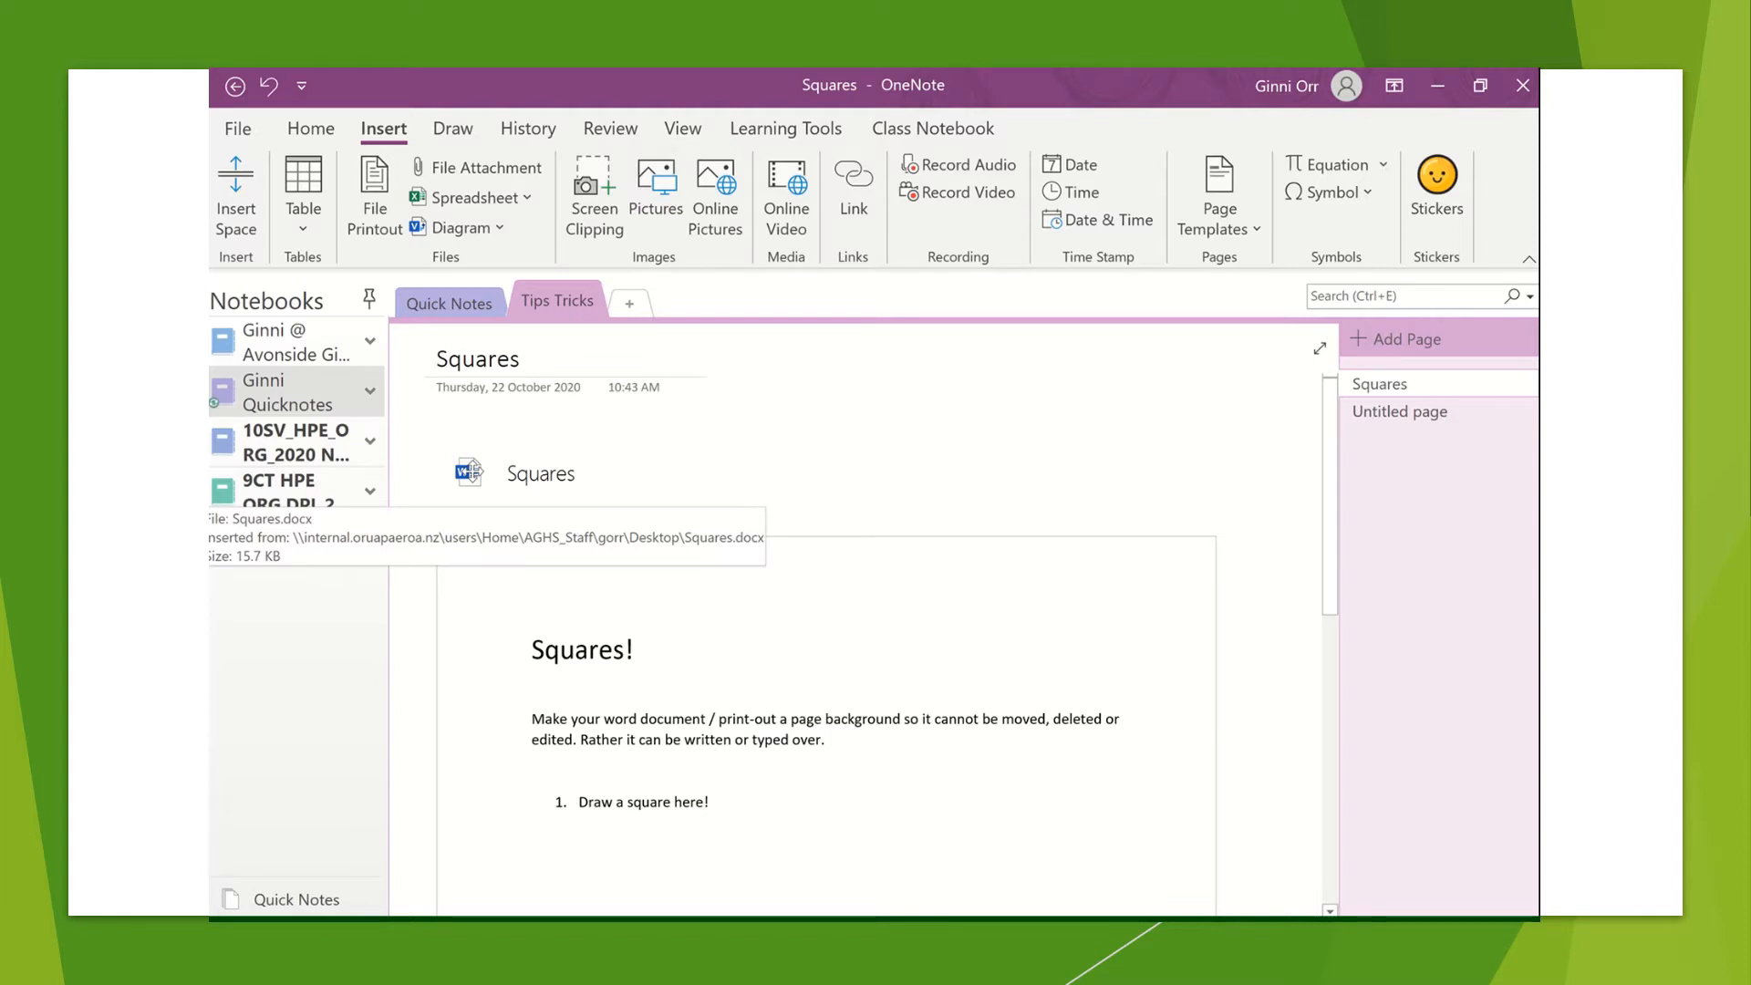
Step: Delete the Squares file attachment icon above the printout
{"action": "left_click", "coordinate": [470, 471]}
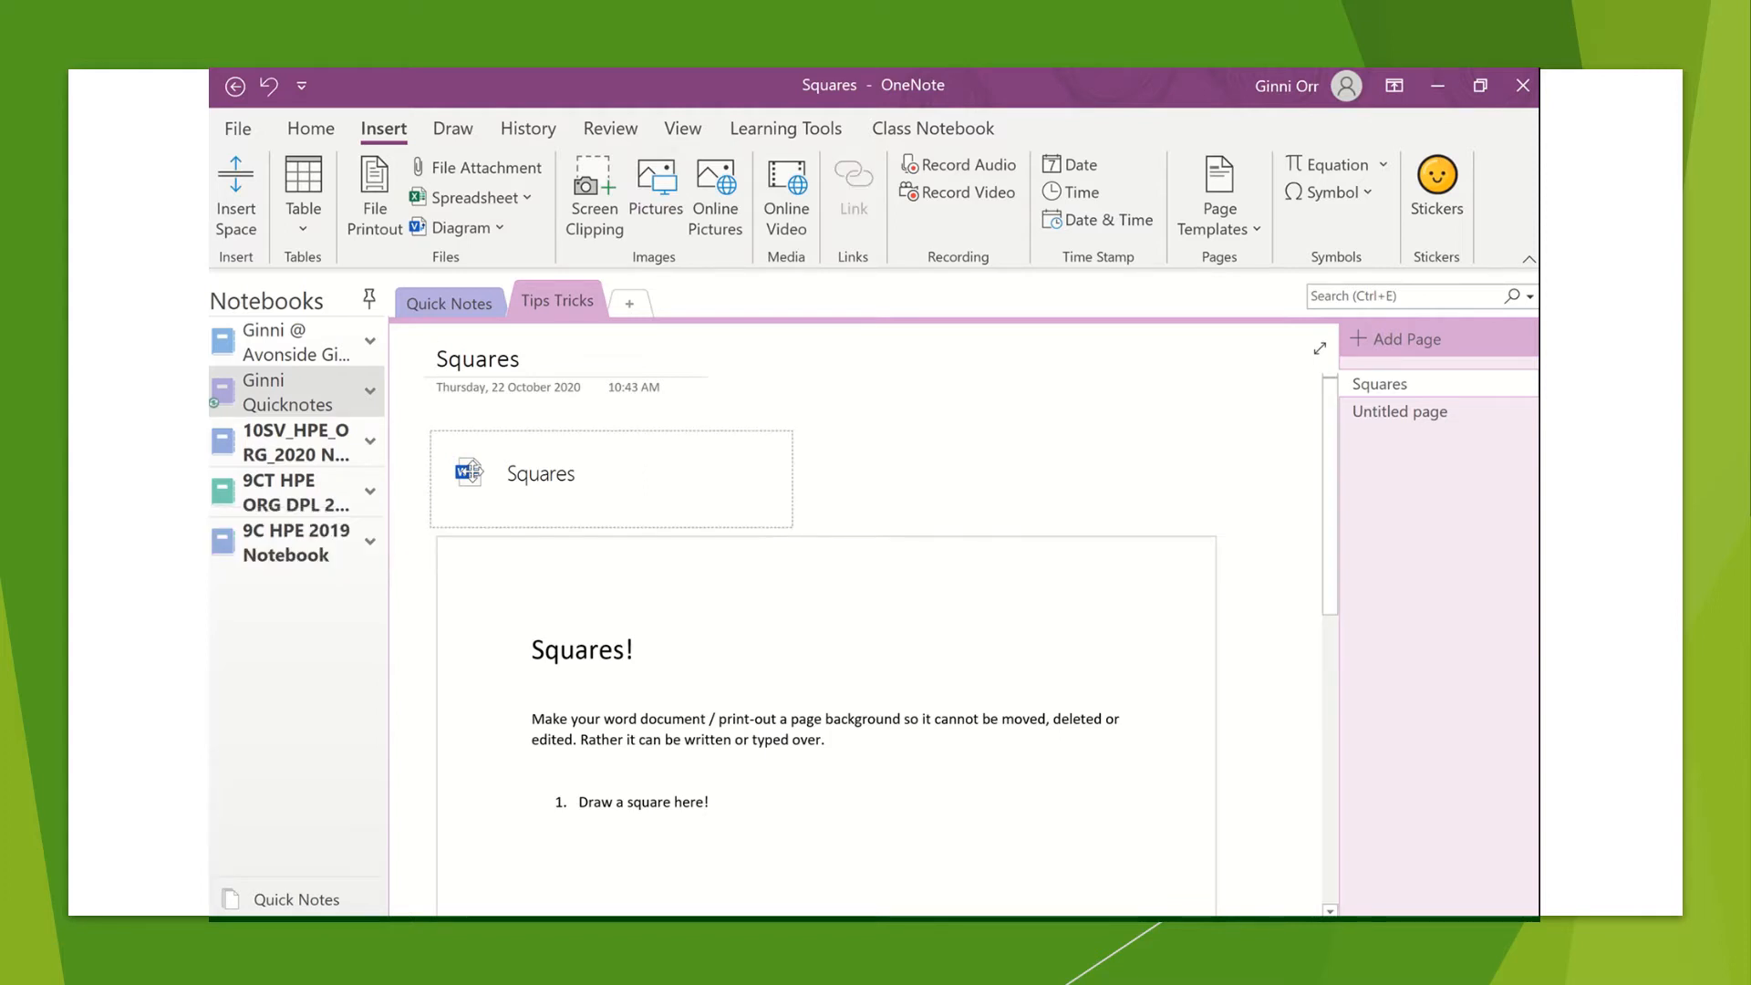
{"action": "key", "text": "Delete"}
Step: Delete the Squares printout from the page and undo the deletion
{"action": "left_click", "coordinate": [522, 578]}
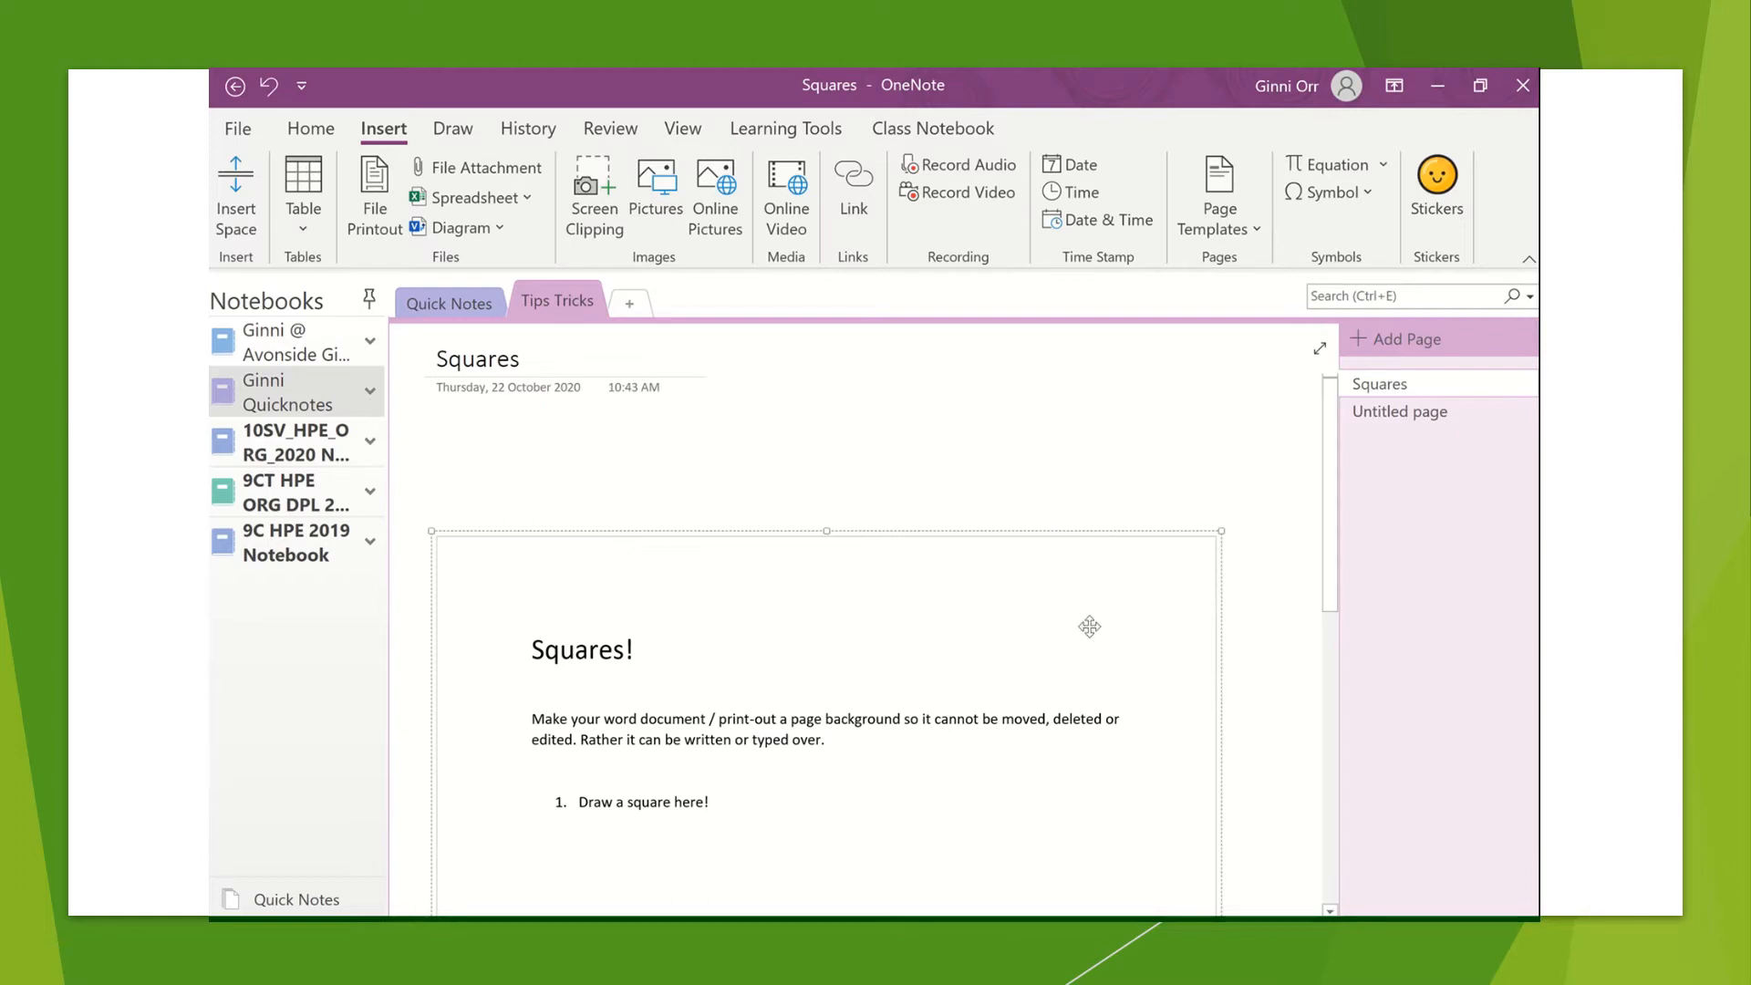
{"action": "key", "text": "Delete"}
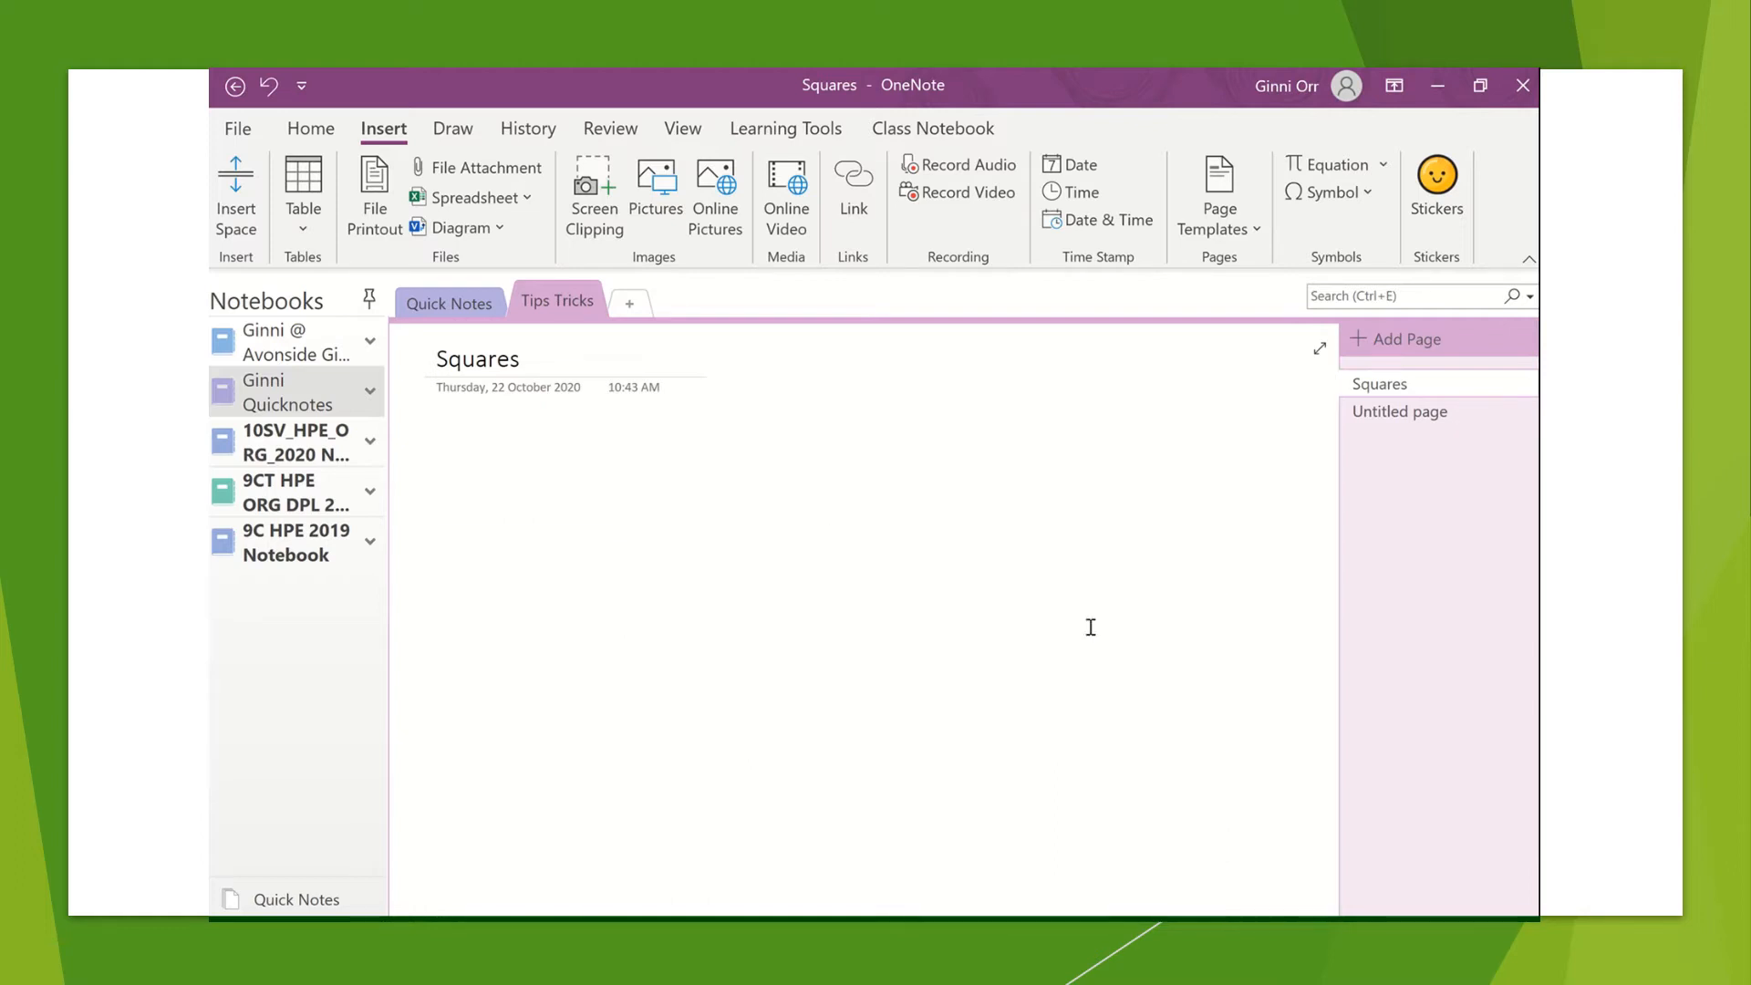
{"action": "left_click", "coordinate": [269, 88]}
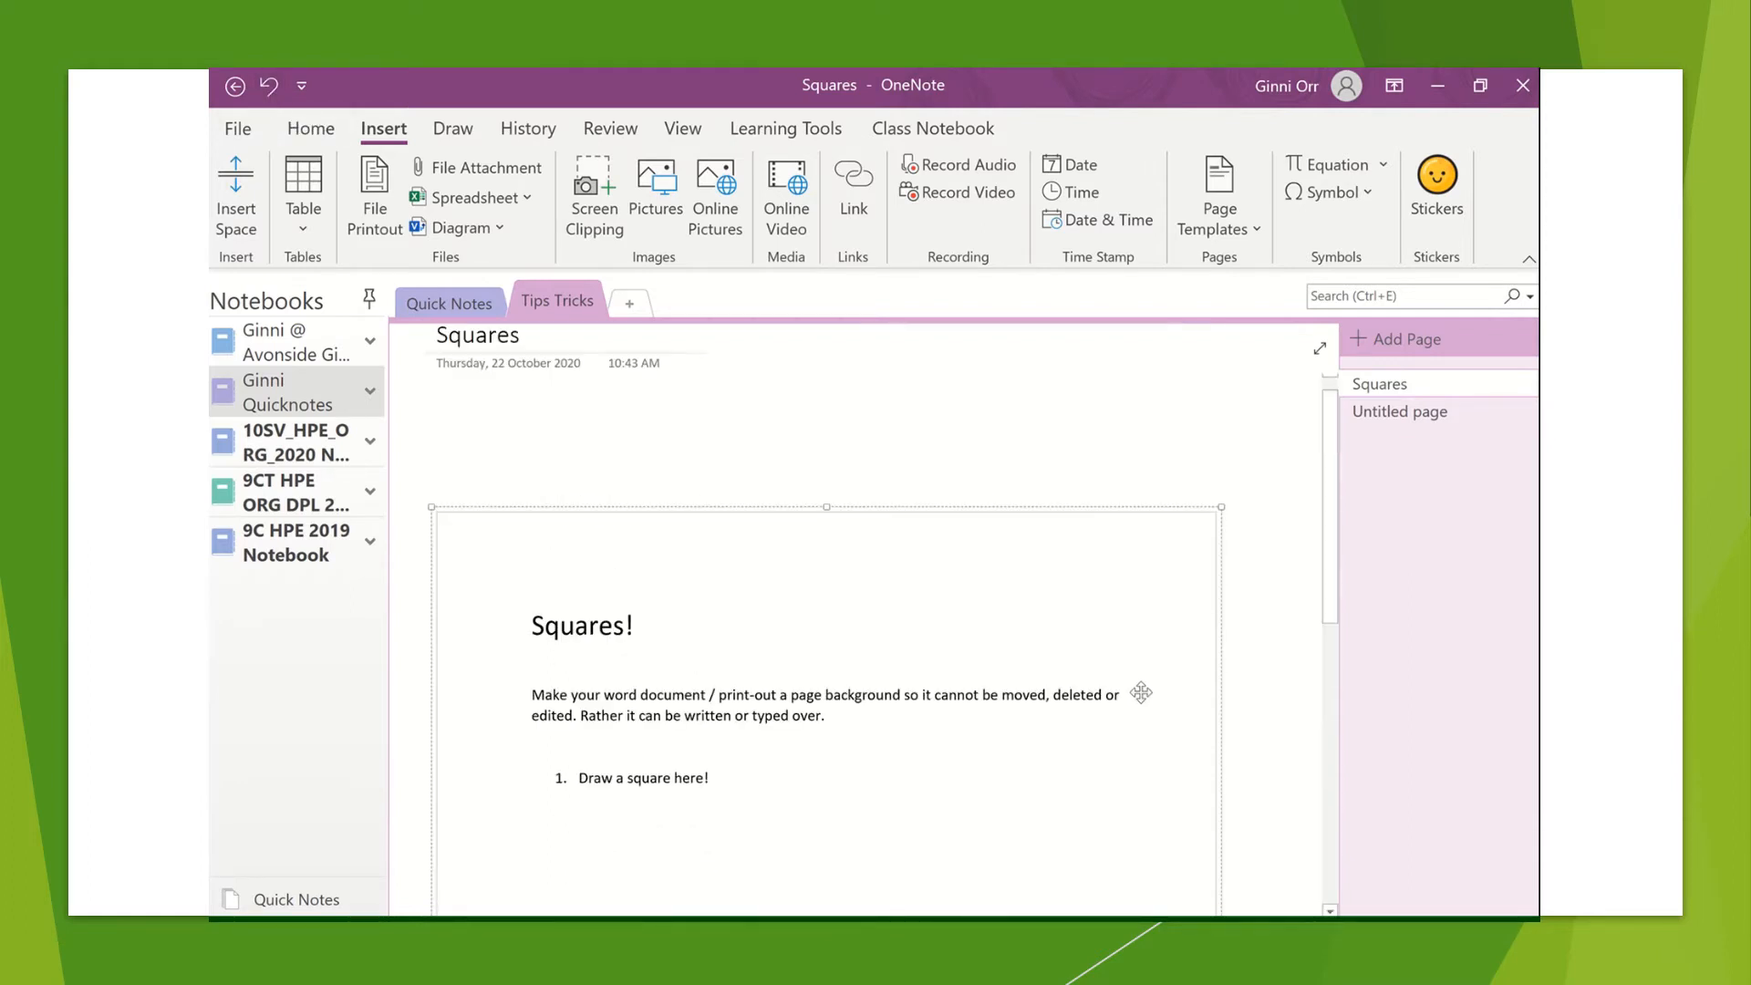
Step: Move the Squares printout up so it sits directly beneath the page title and date
{"action": "scroll", "coordinate": [1141, 693], "scroll_direction": "up", "scroll_amount": 1}
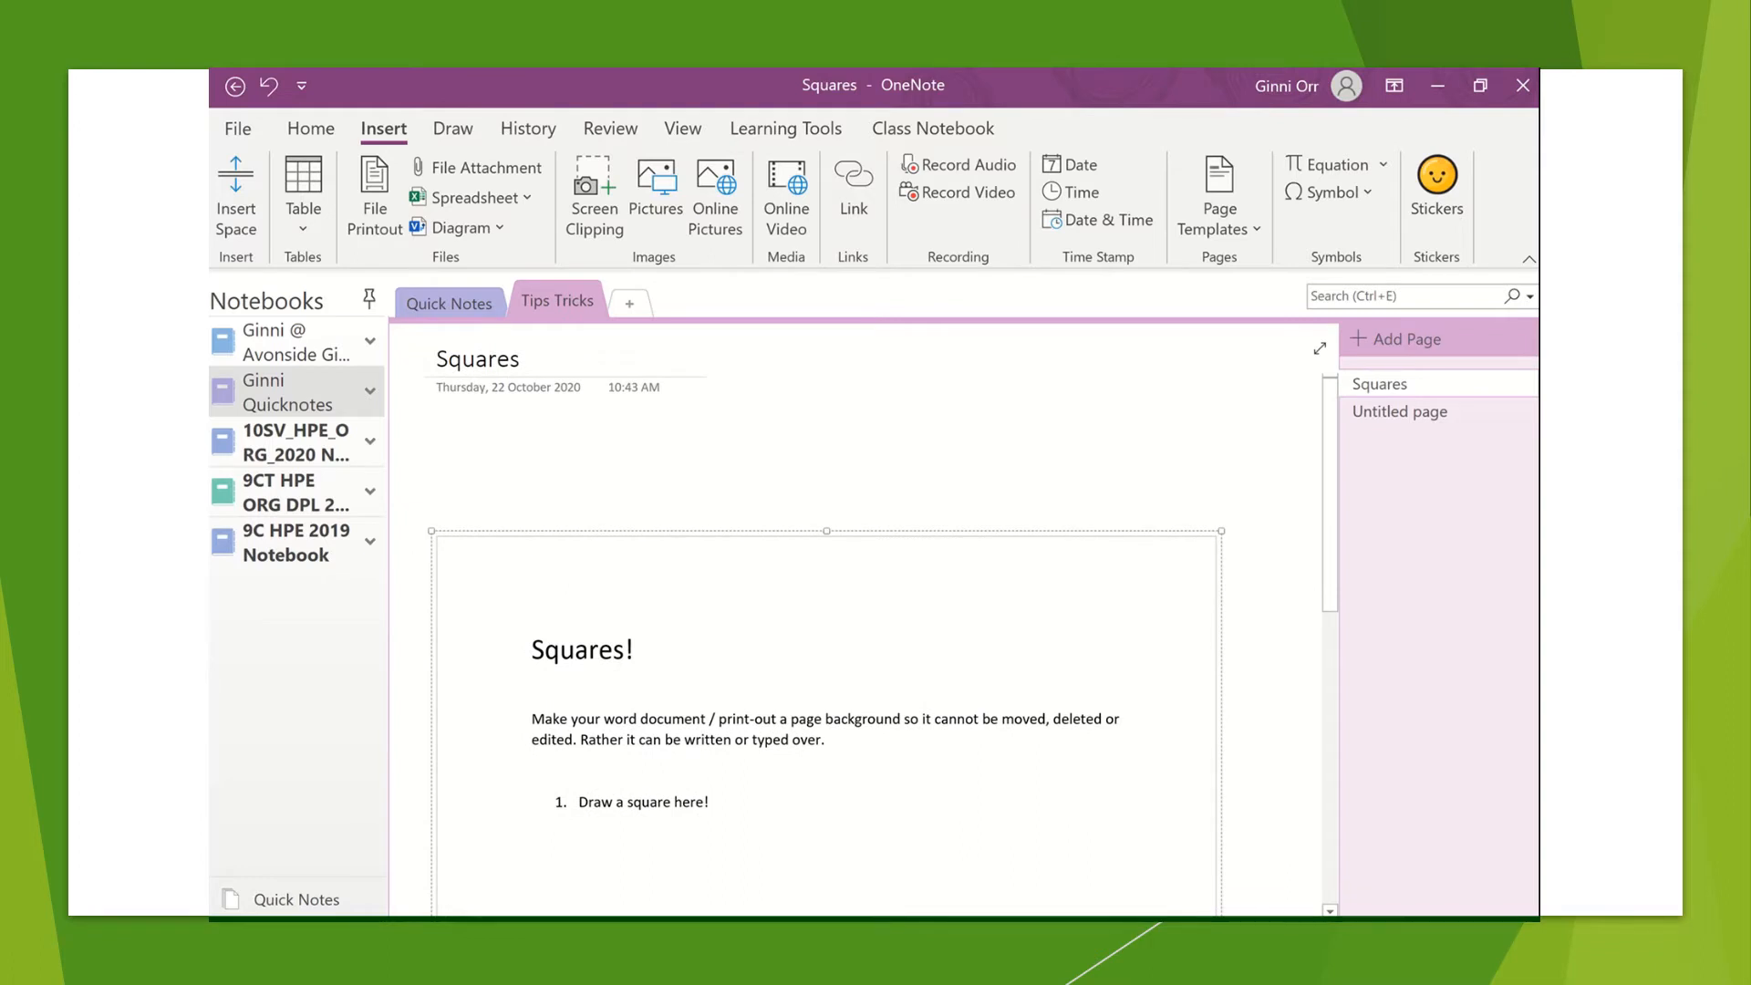
{"action": "scroll", "coordinate": [748, 507], "scroll_direction": "down", "scroll_amount": 5}
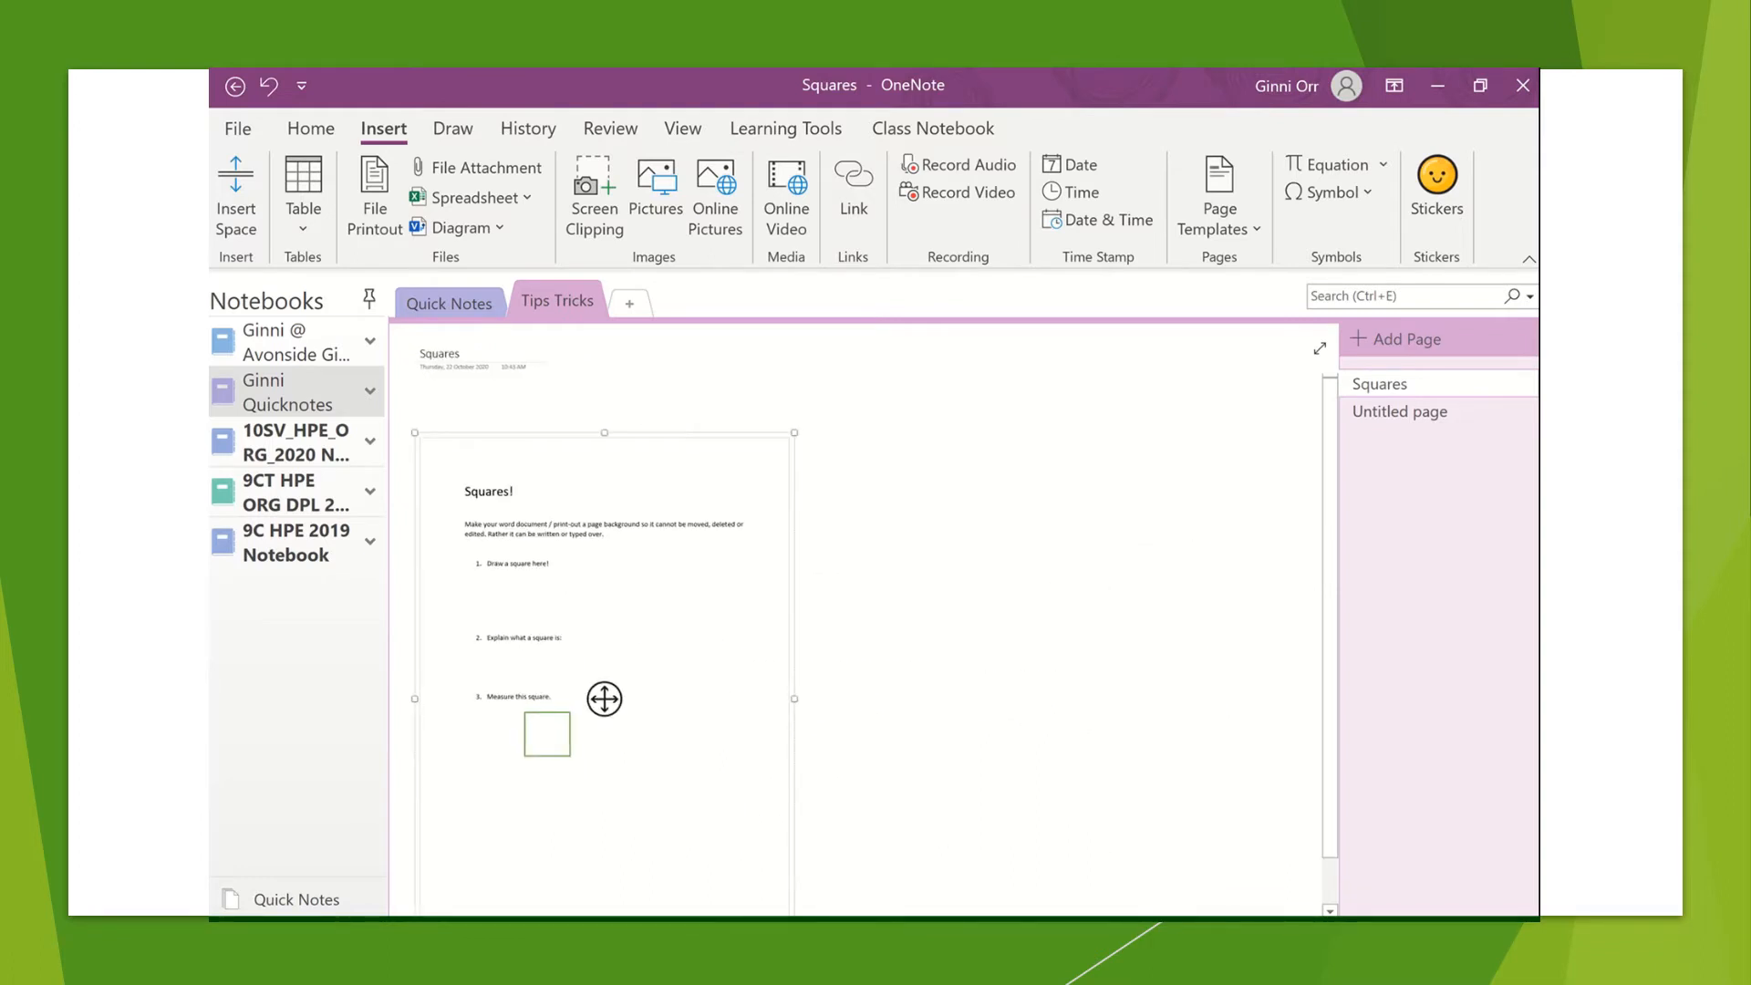
{"action": "left_click_drag", "start_coordinate": [604, 699], "coordinate": [604, 640]}
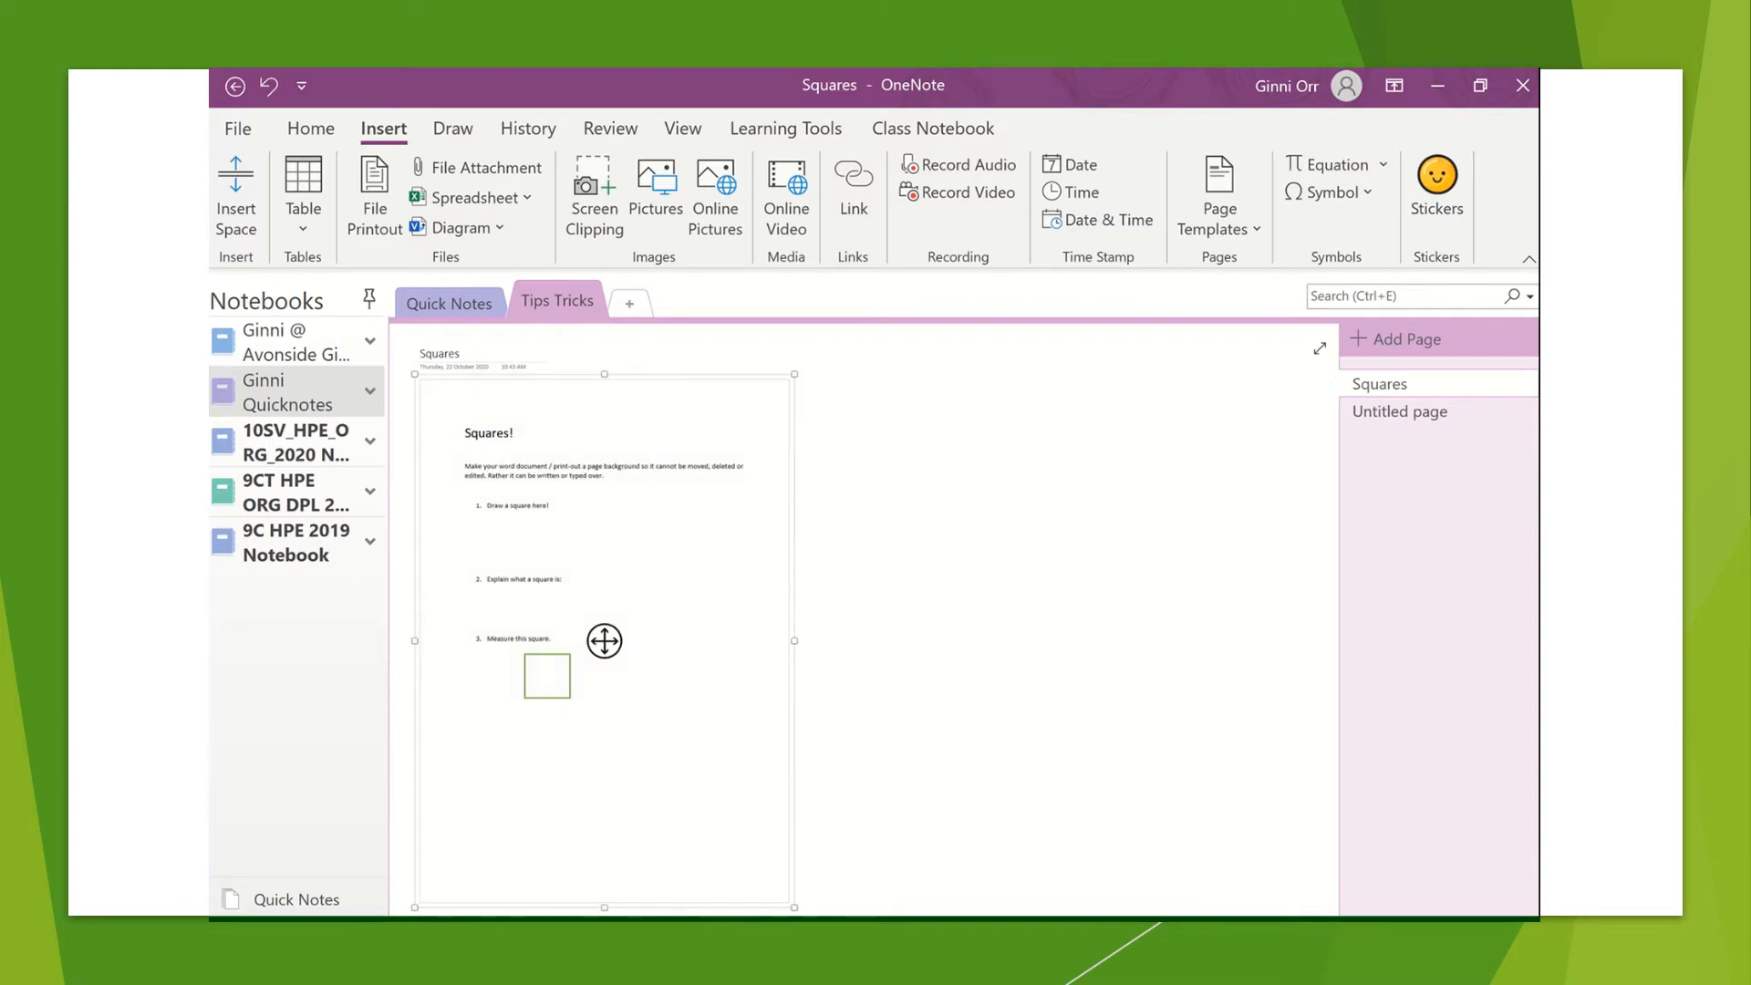
{"action": "left_click", "coordinate": [899, 542]}
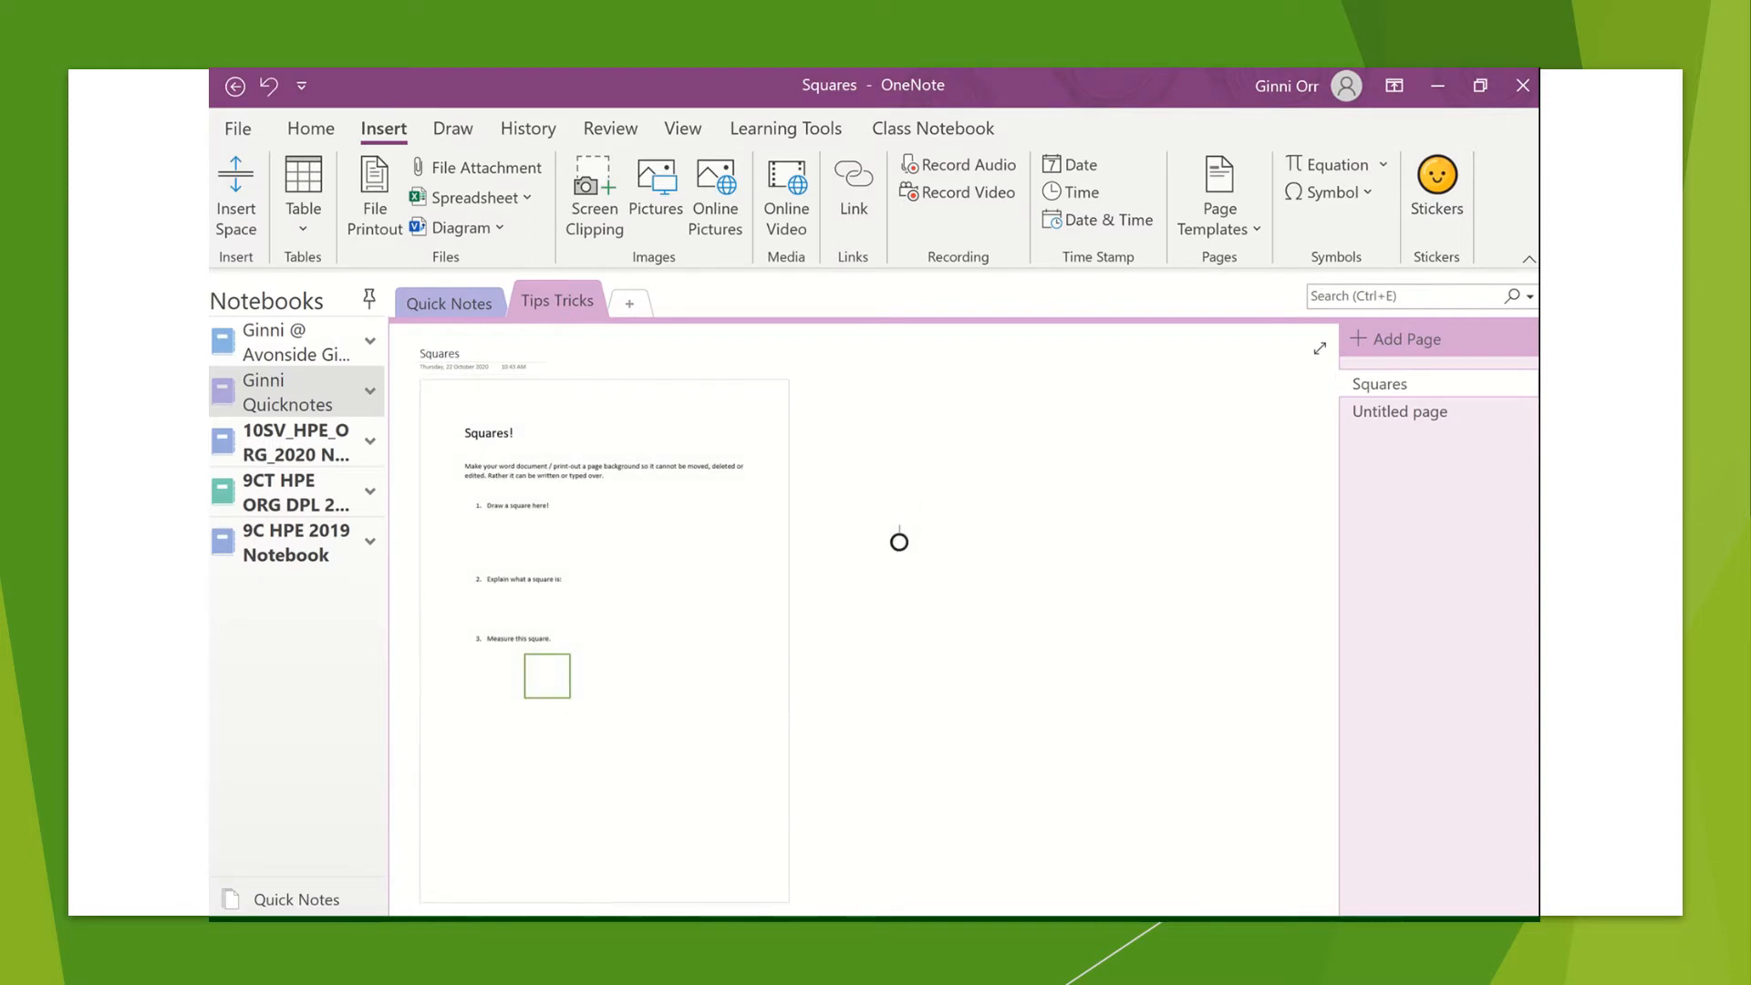
Step: Set the Squares printout picture as the page background and check its background option
{"action": "right_click", "coordinate": [726, 539]}
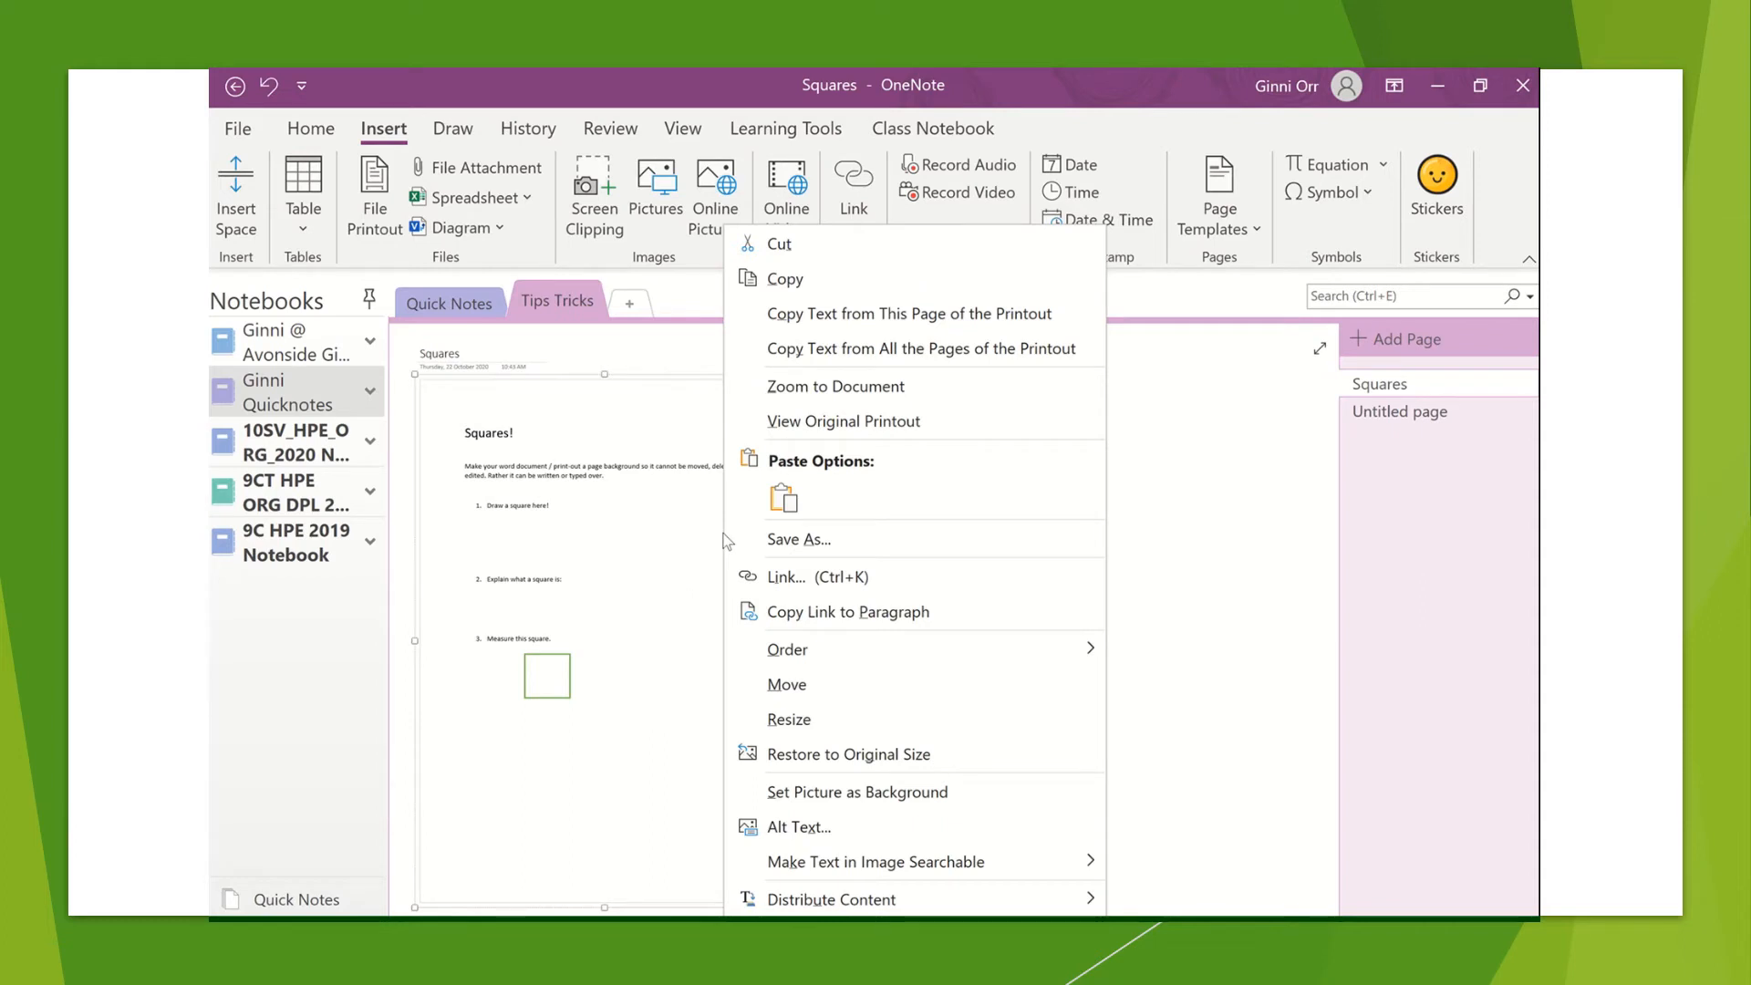
{"action": "left_click", "coordinate": [921, 796]}
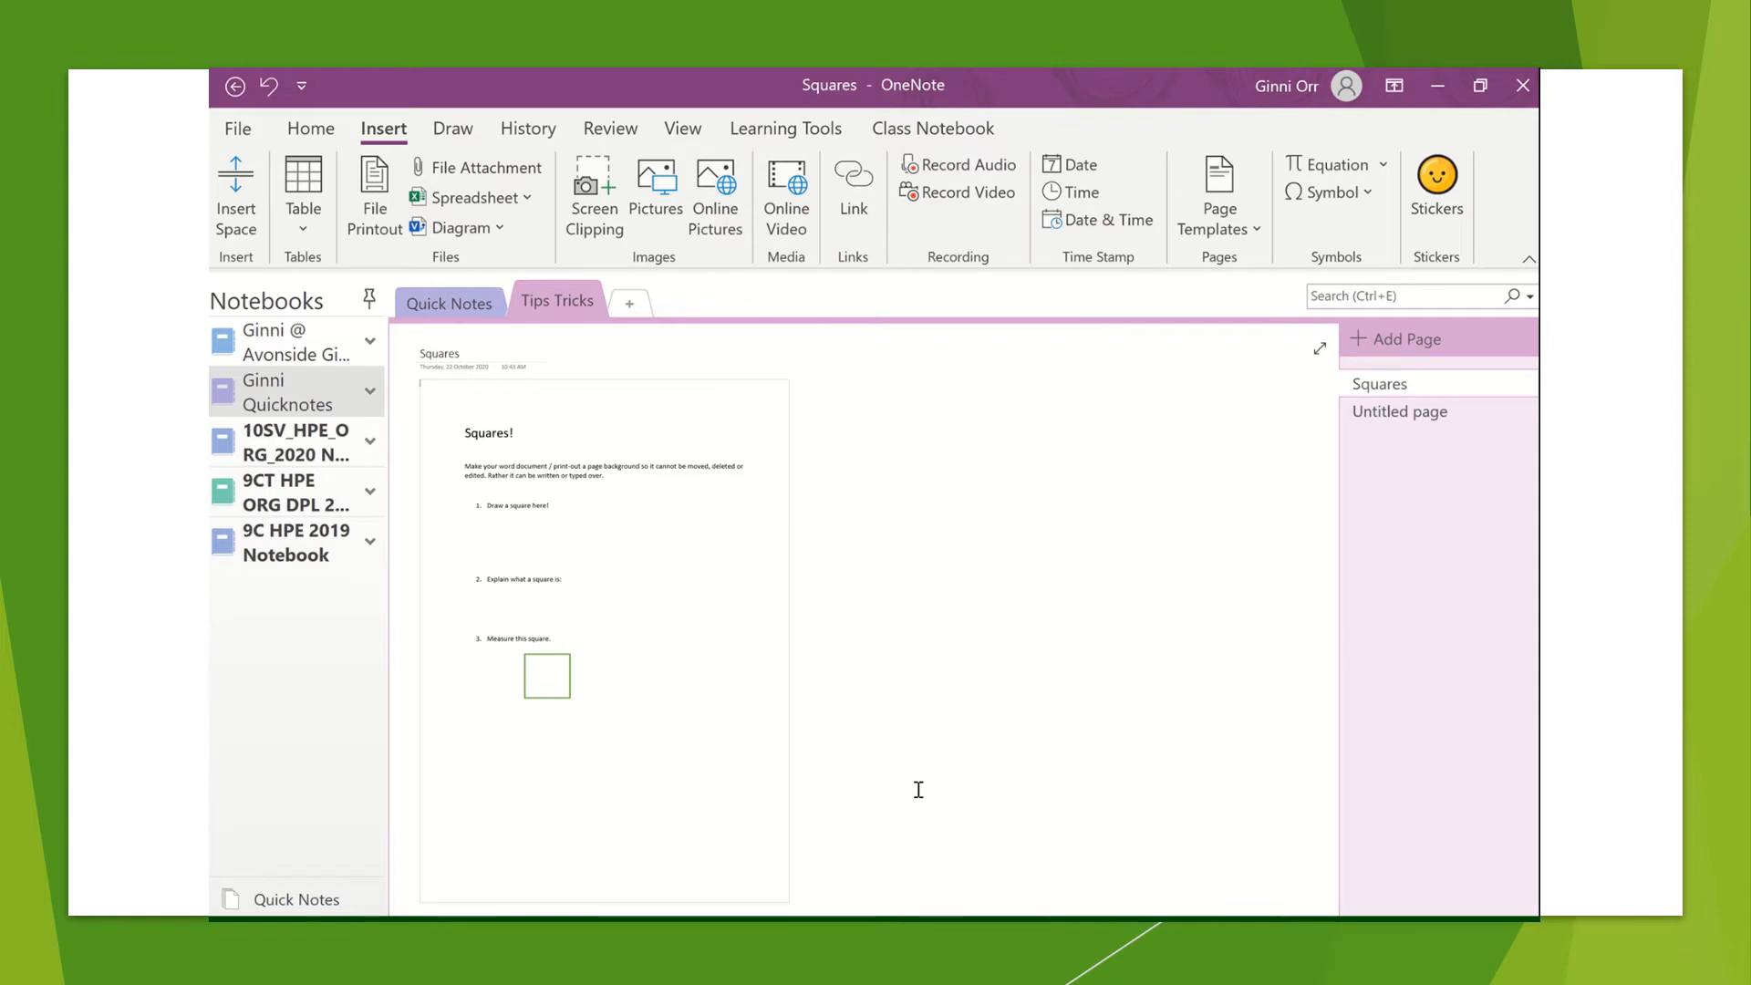
{"action": "left_click", "coordinate": [899, 560]}
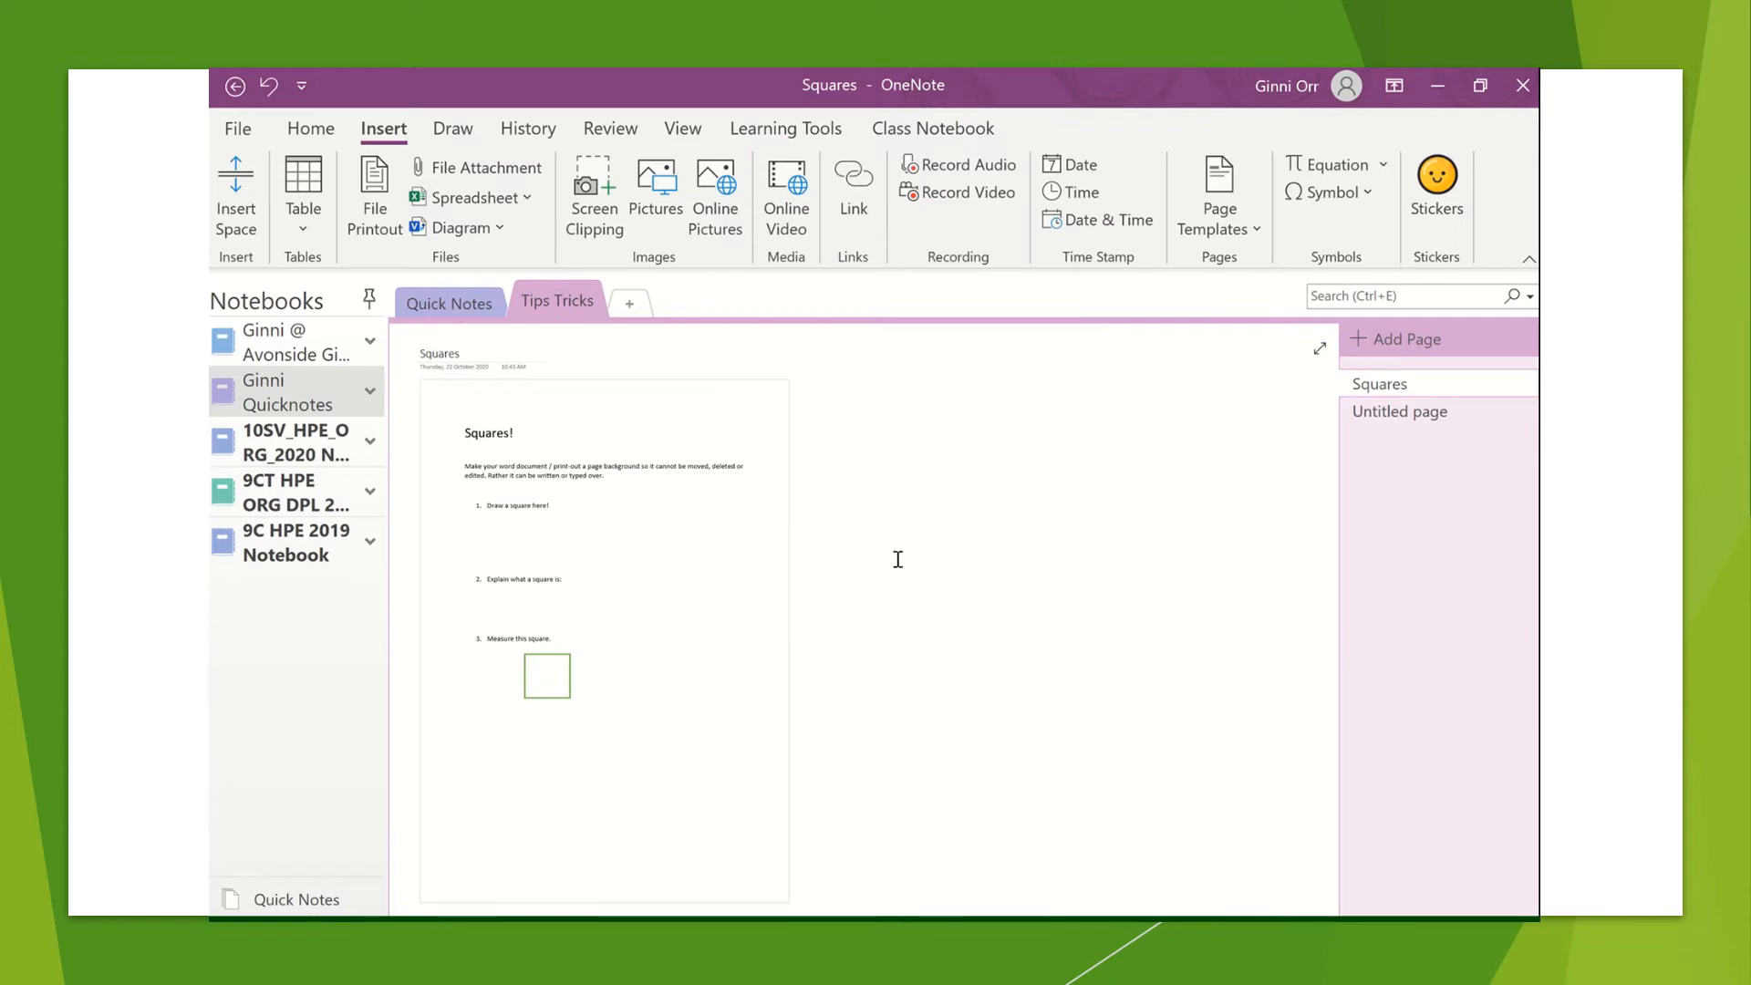
{"action": "right_click", "coordinate": [731, 406]}
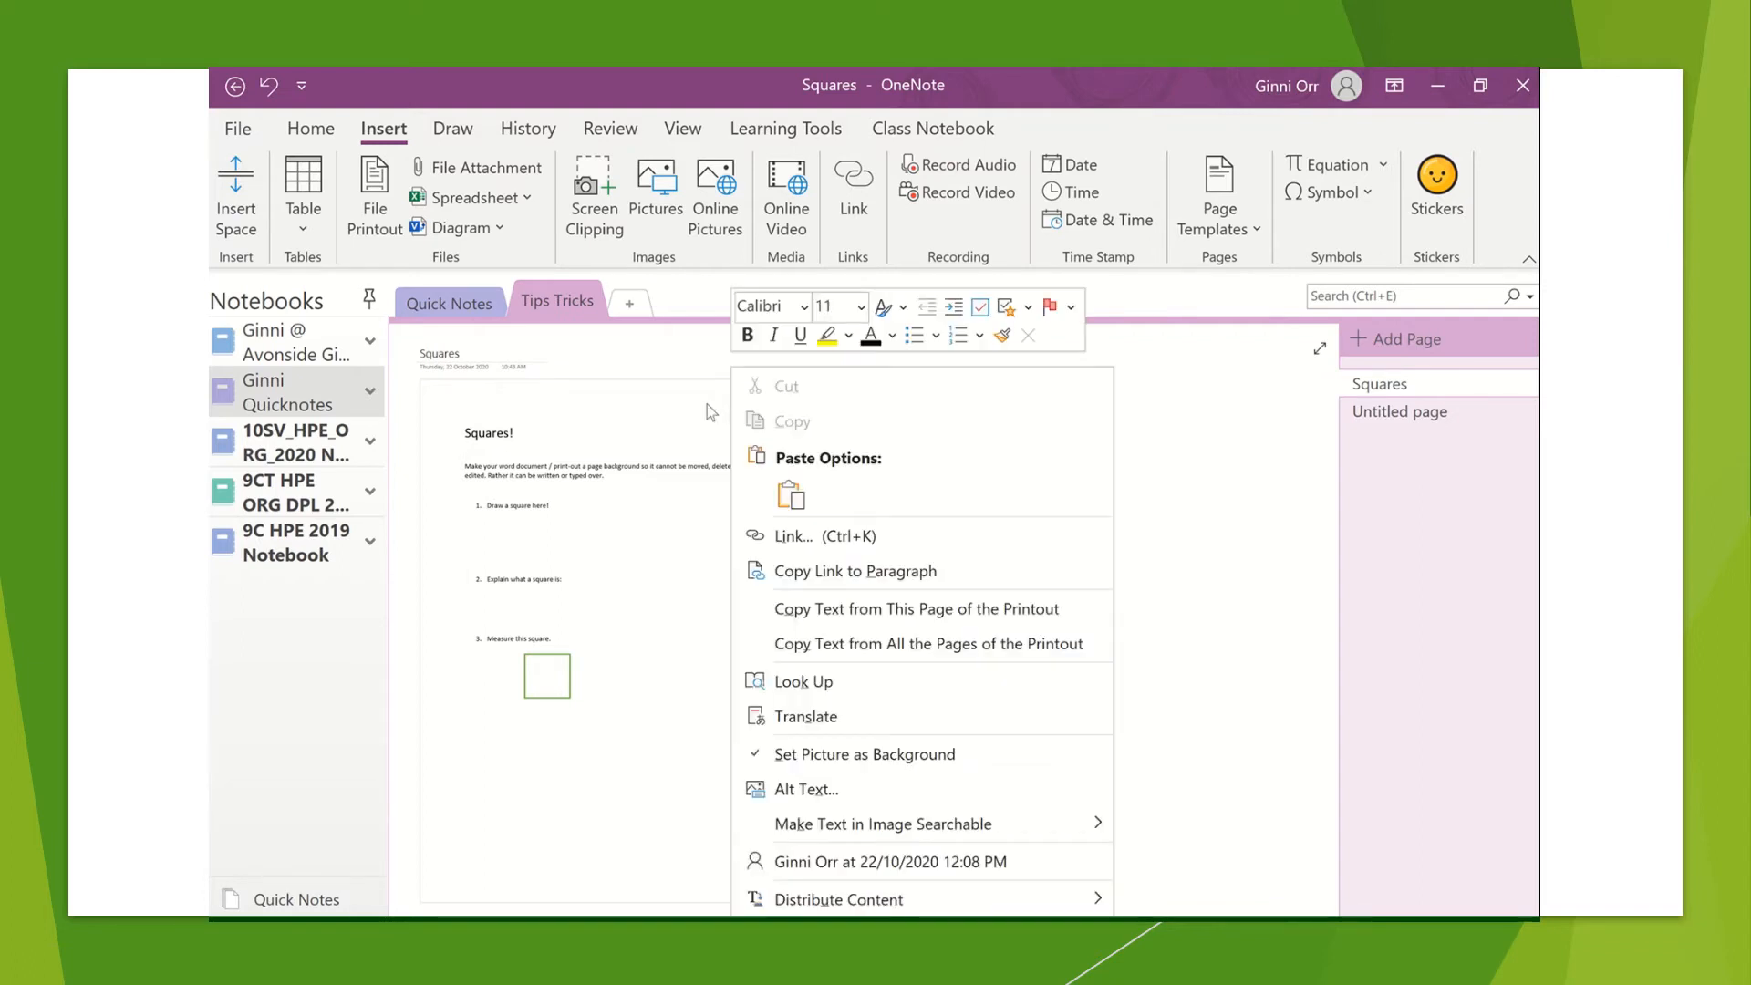
{"action": "left_click", "coordinate": [688, 405]}
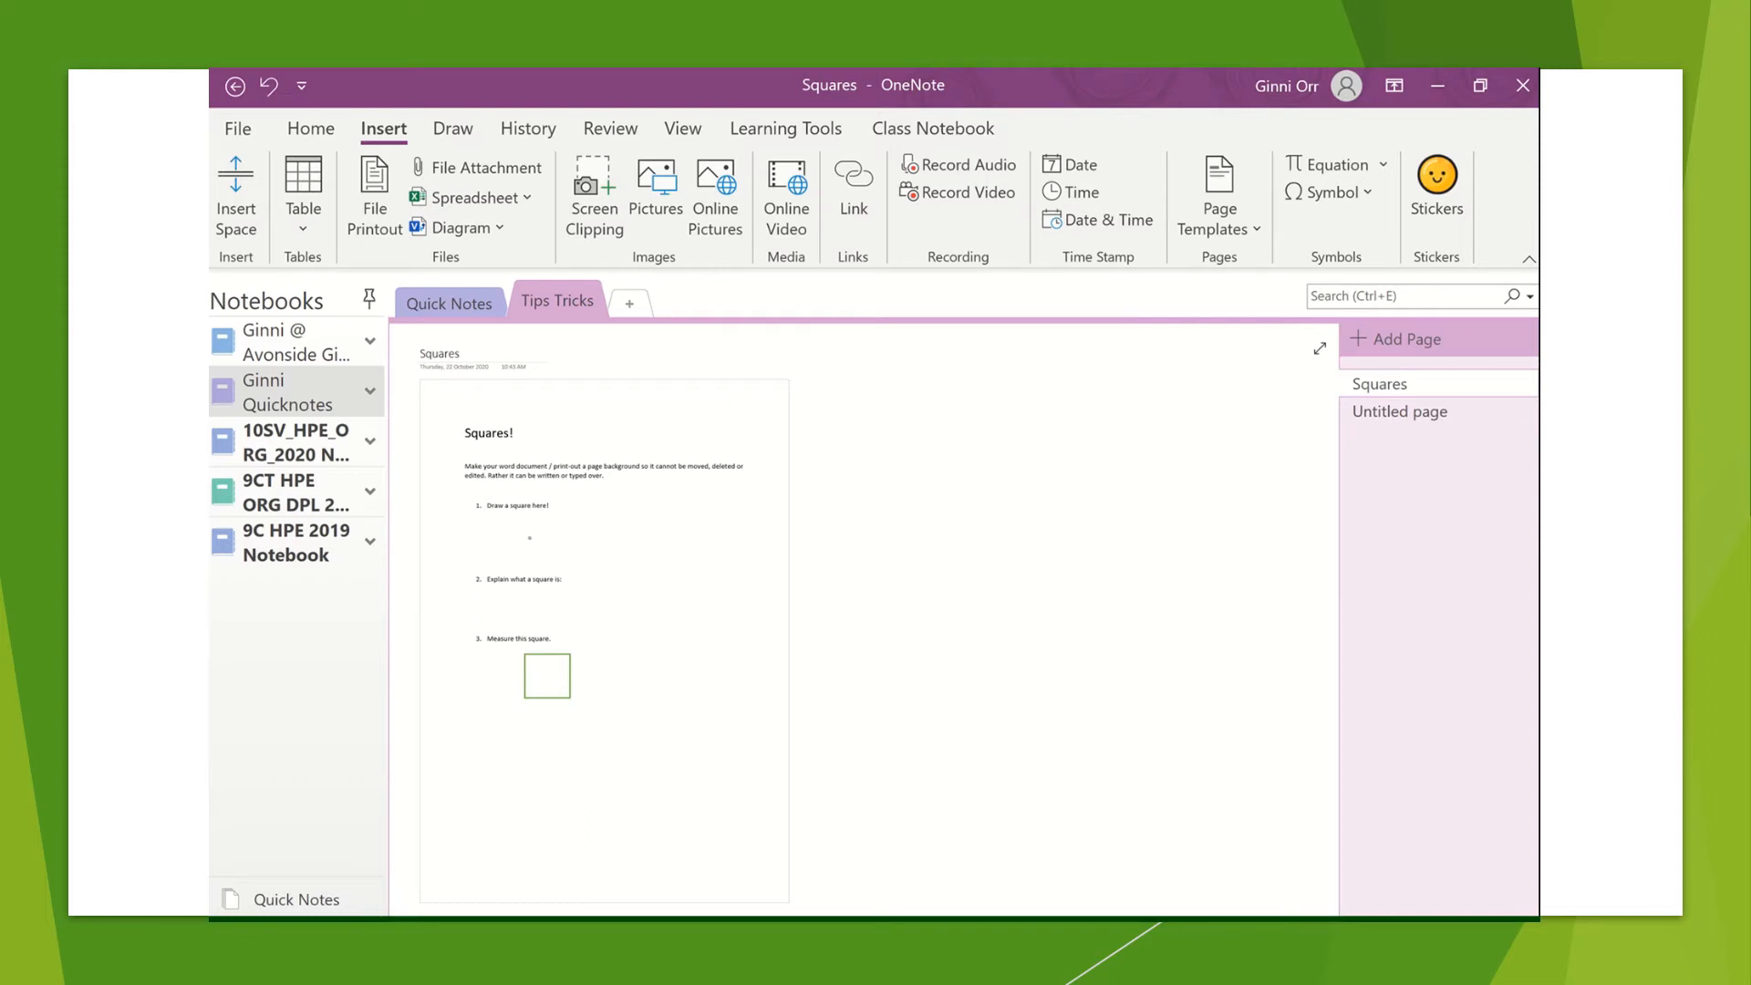
Step: Draw a freehand square under question 1 and handwrite "hello" under question 2 on the printout
{"action": "left_click_drag", "start_coordinate": [534, 531], "coordinate": [529, 565]}
{"action": "left_click_drag", "start_coordinate": [487, 604], "coordinate": [586, 613]}
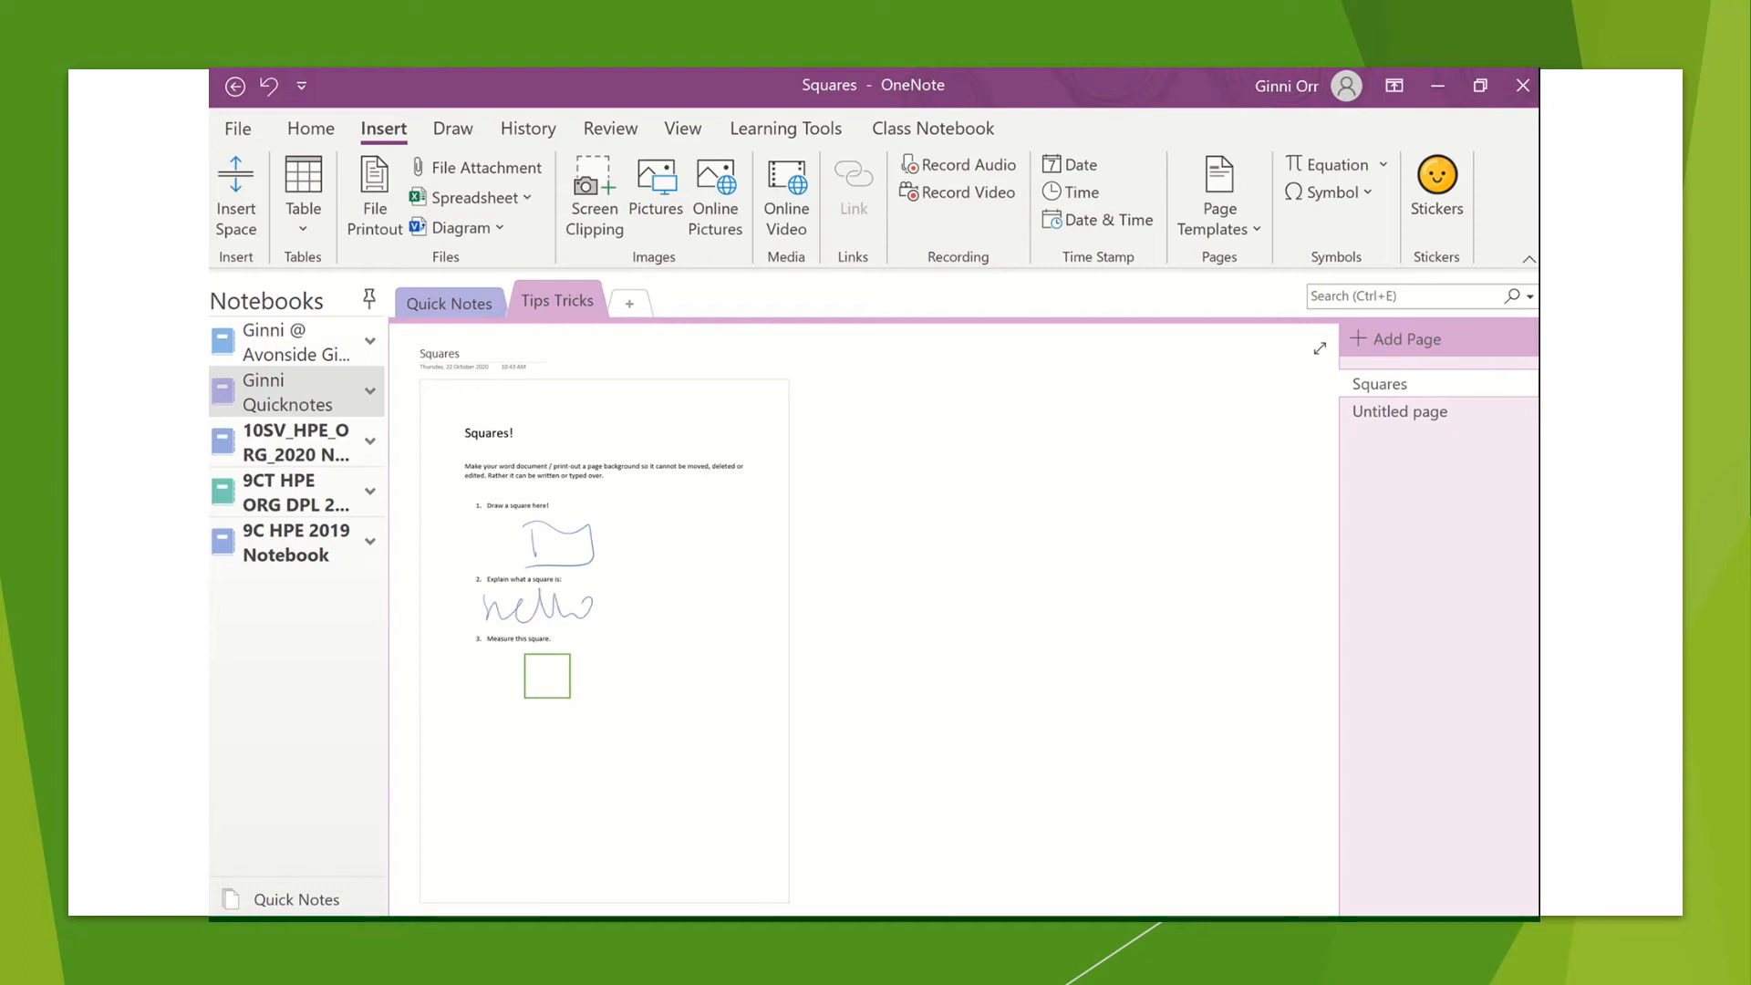
{"action": "left_click", "coordinate": [482, 653]}
Step: Add the typed text "square" over the printout, beside the handwritten answer to question 2
{"action": "left_click", "coordinate": [660, 610]}
{"action": "type", "text": "square"}
{"action": "left_click", "coordinate": [915, 608]}
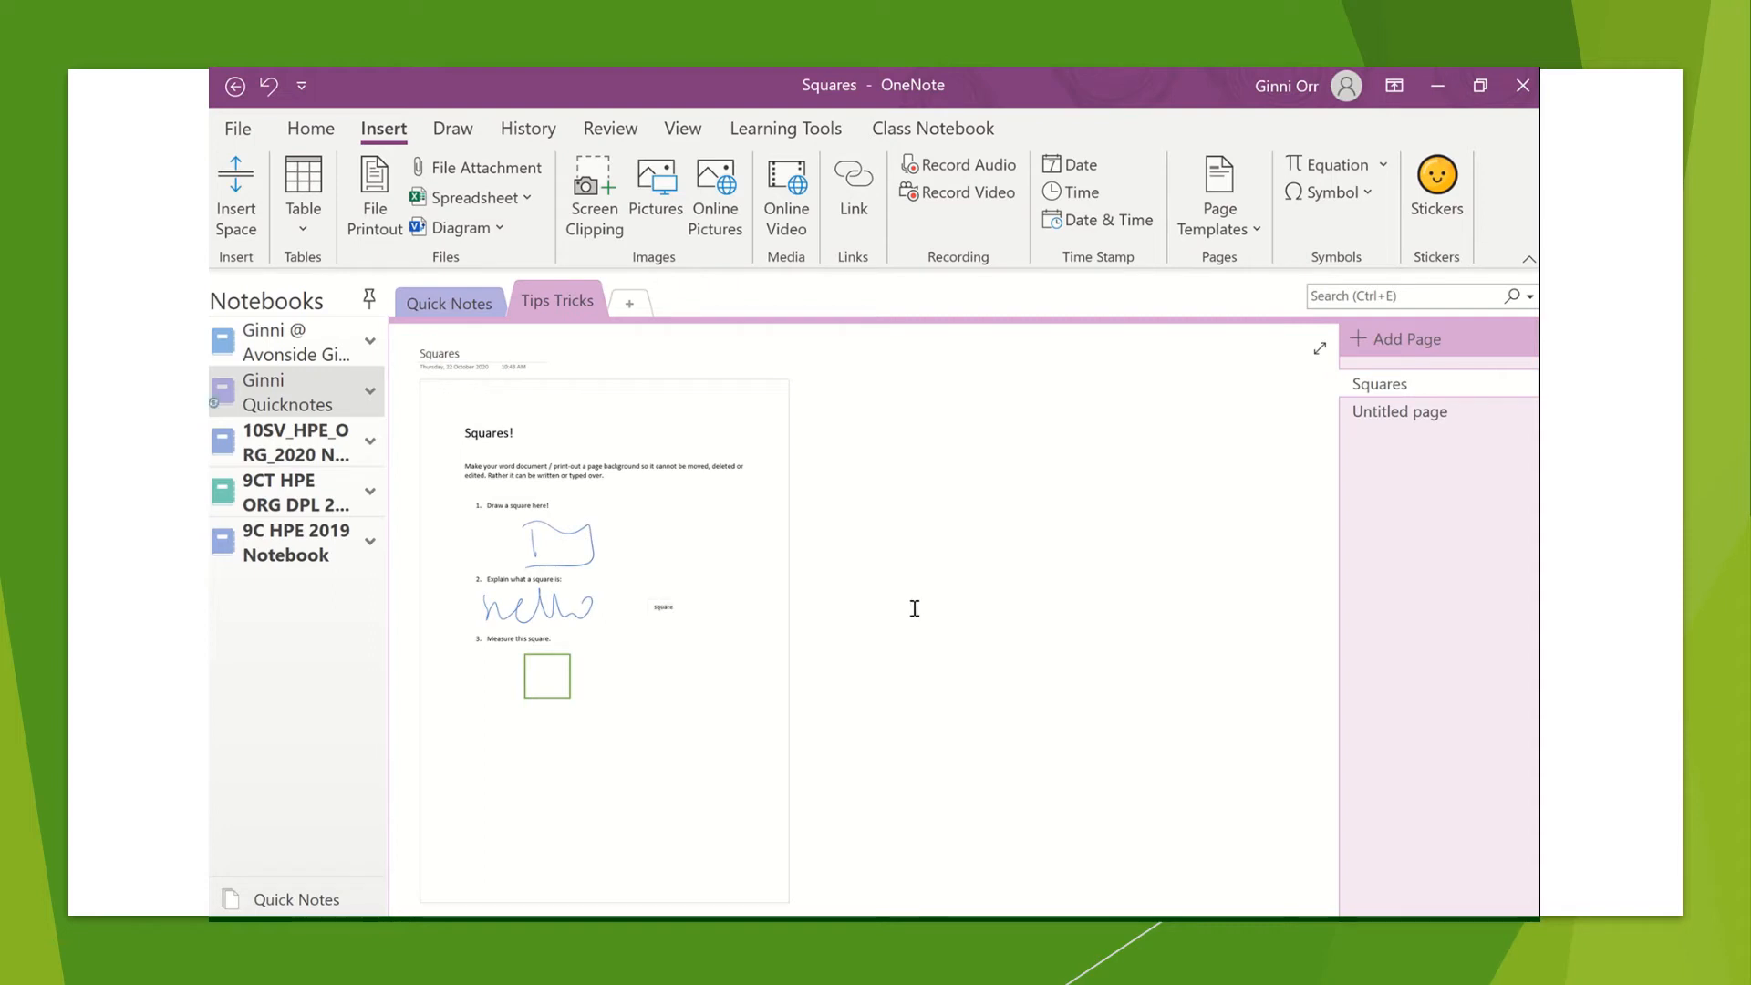
Step: Open the blank untitled page and enable automatically setting inserted file printouts in the background in the advanced OneNote options
{"action": "left_click", "coordinate": [1443, 415]}
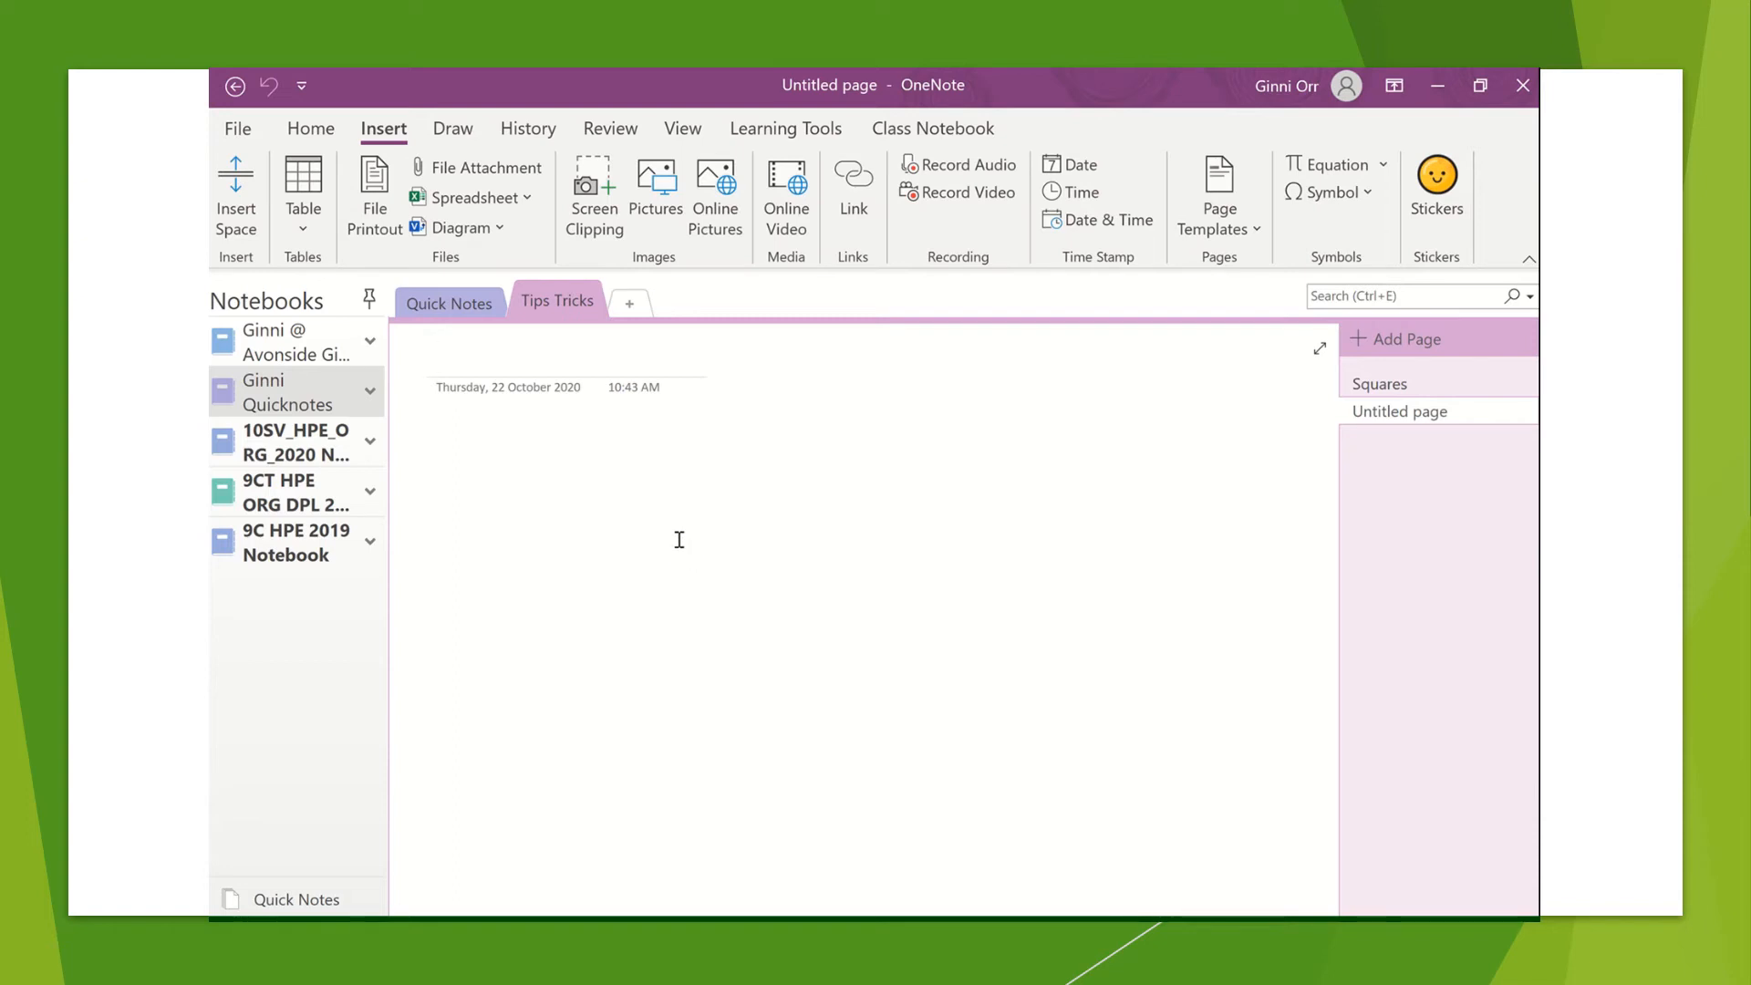
{"action": "left_click", "coordinate": [238, 130]}
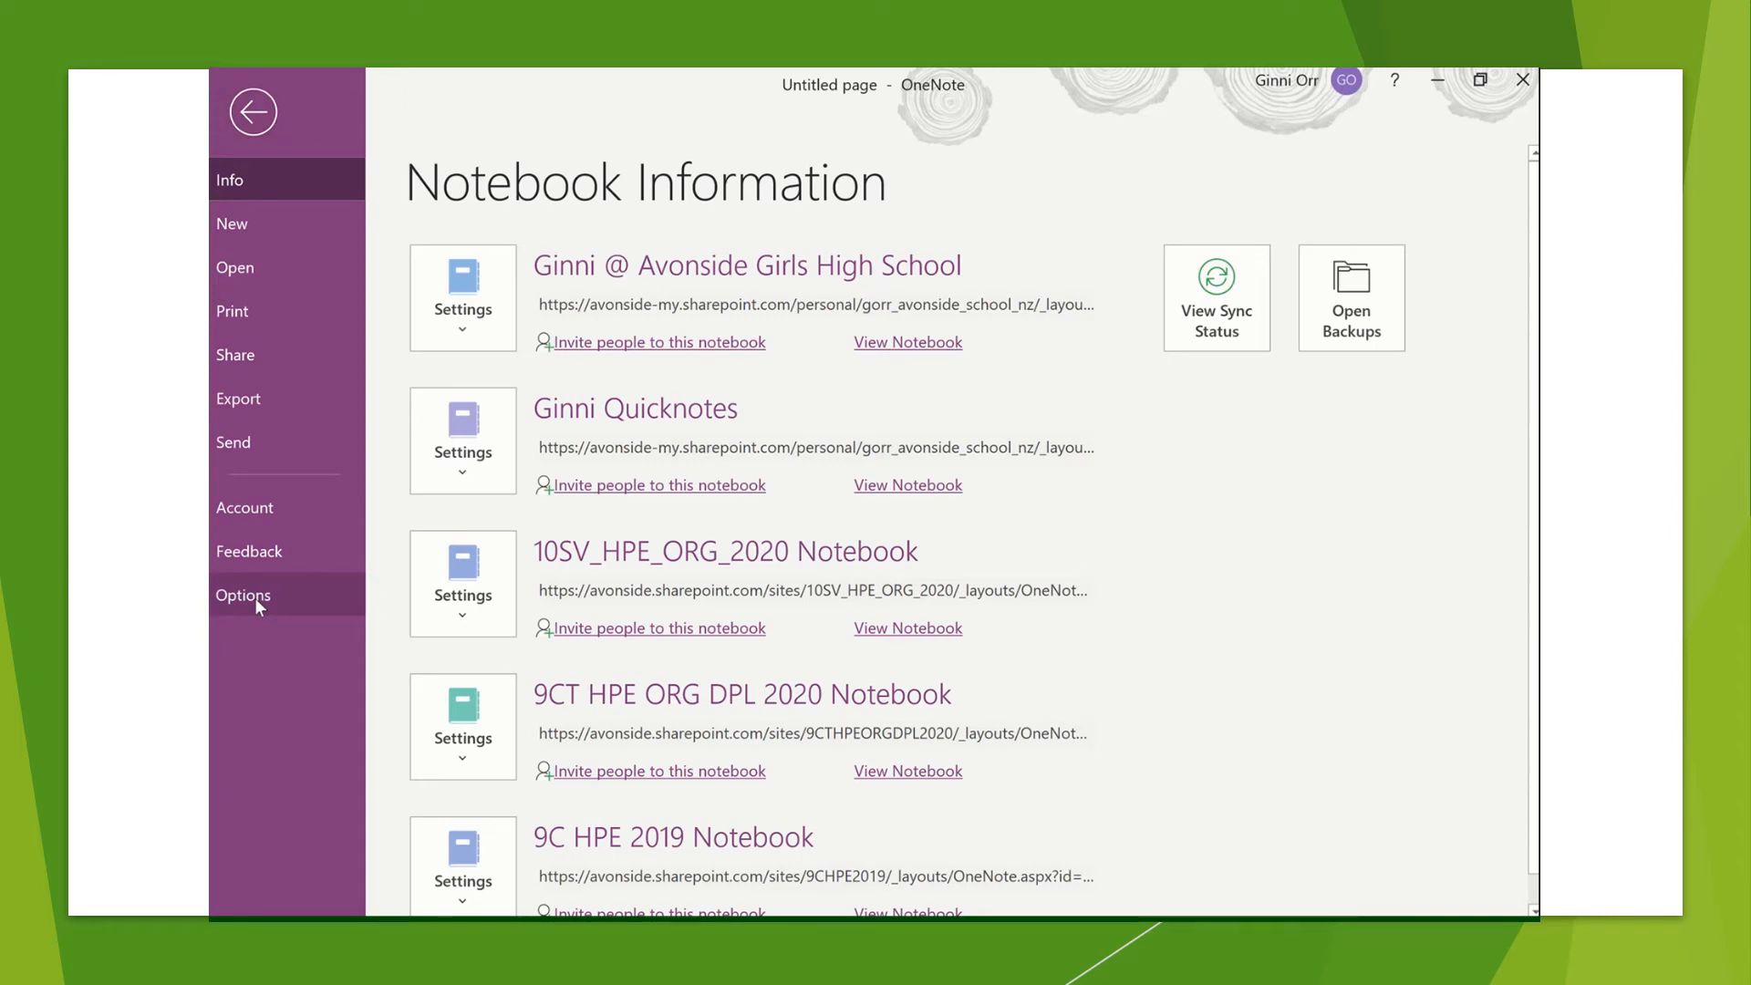
{"action": "left_click", "coordinate": [257, 601]}
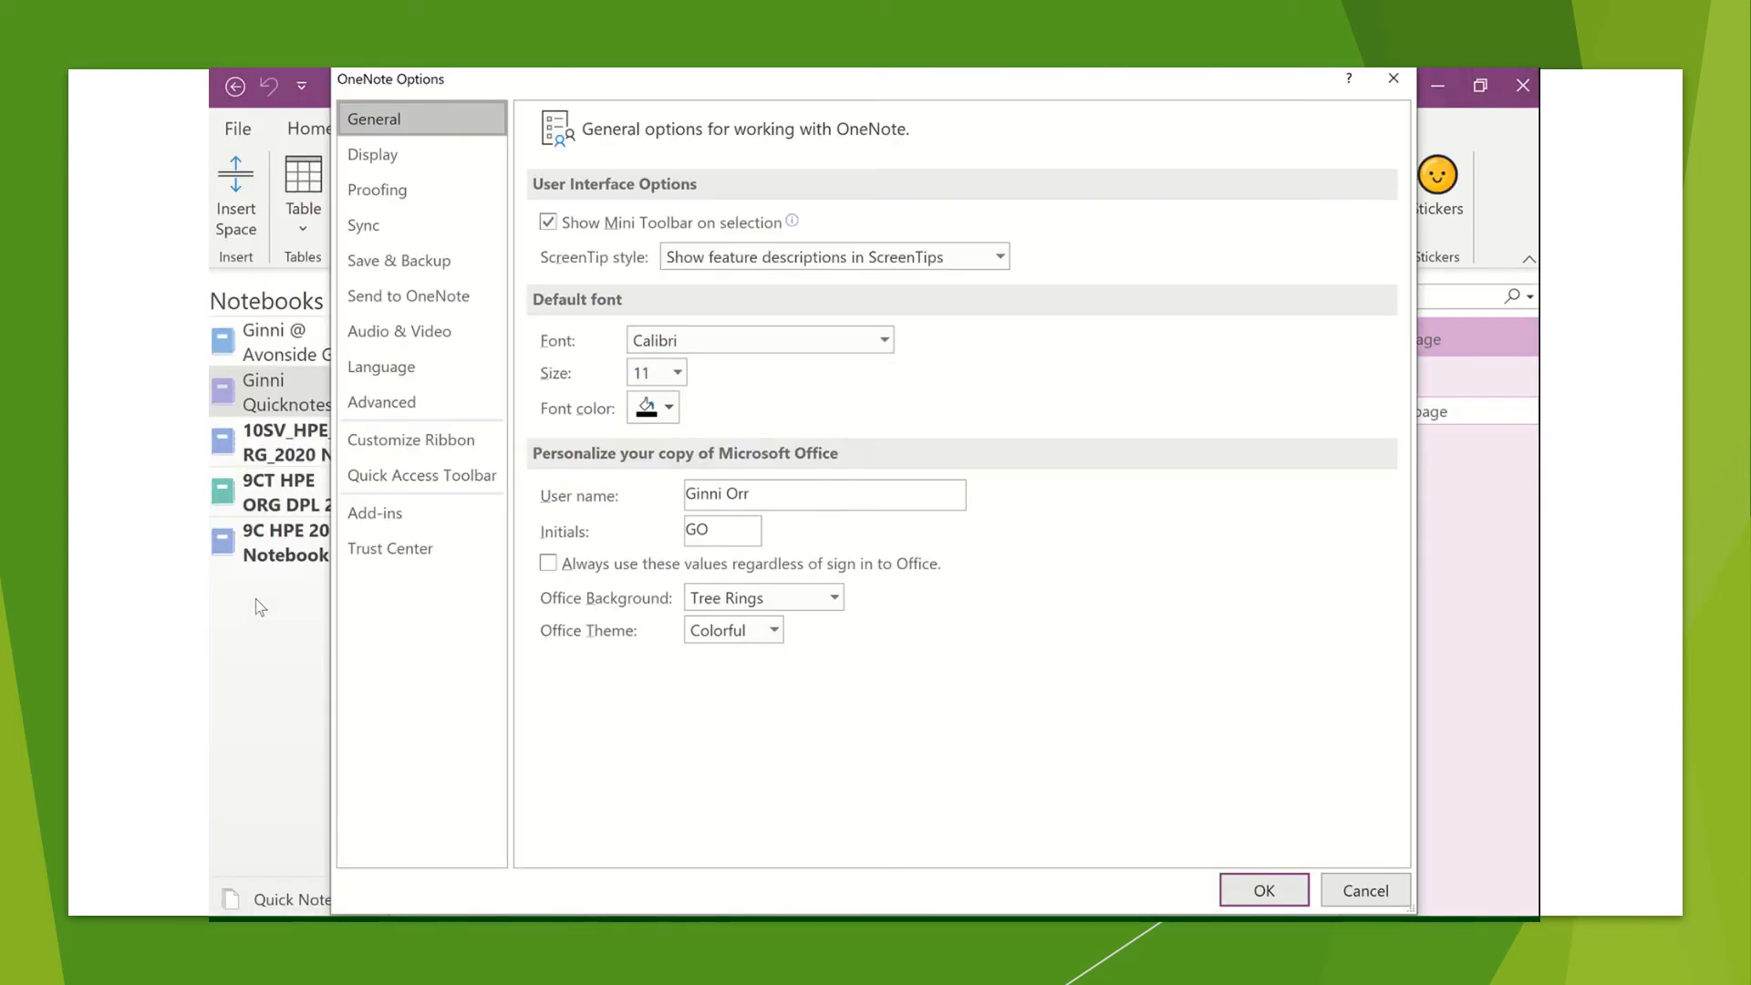
{"action": "left_click", "coordinate": [401, 405]}
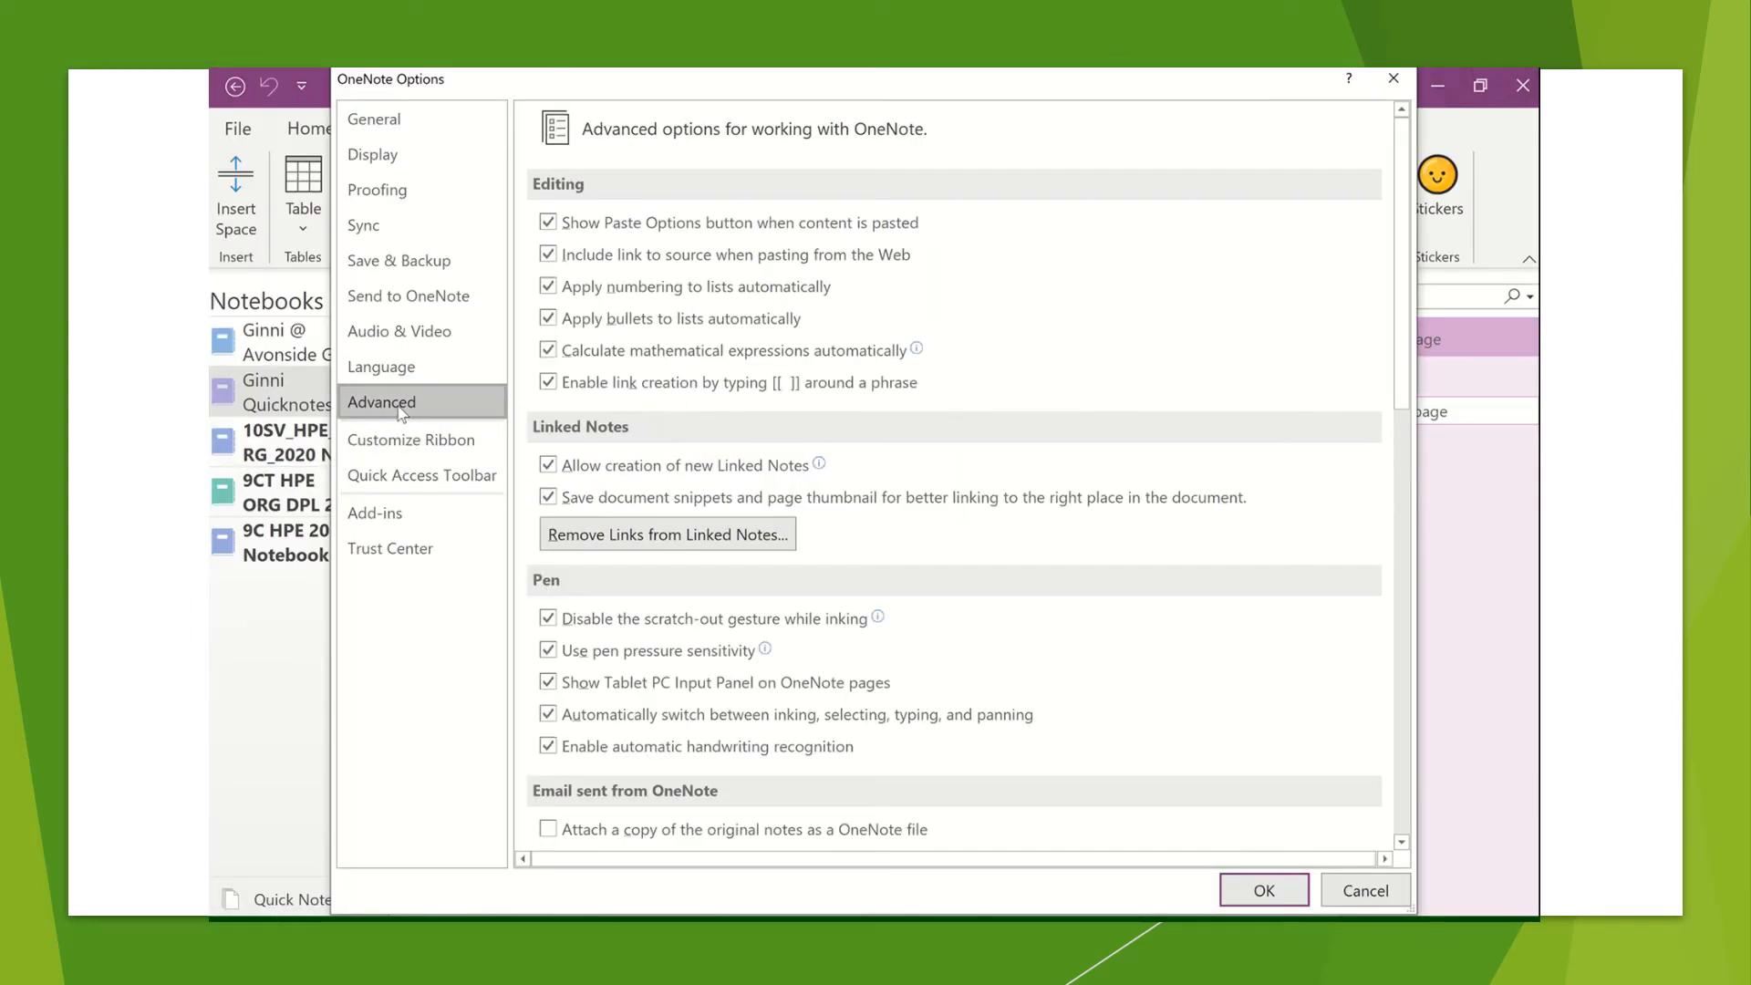
{"action": "left_click", "coordinate": [1402, 842]}
{"action": "left_click", "coordinate": [1402, 845]}
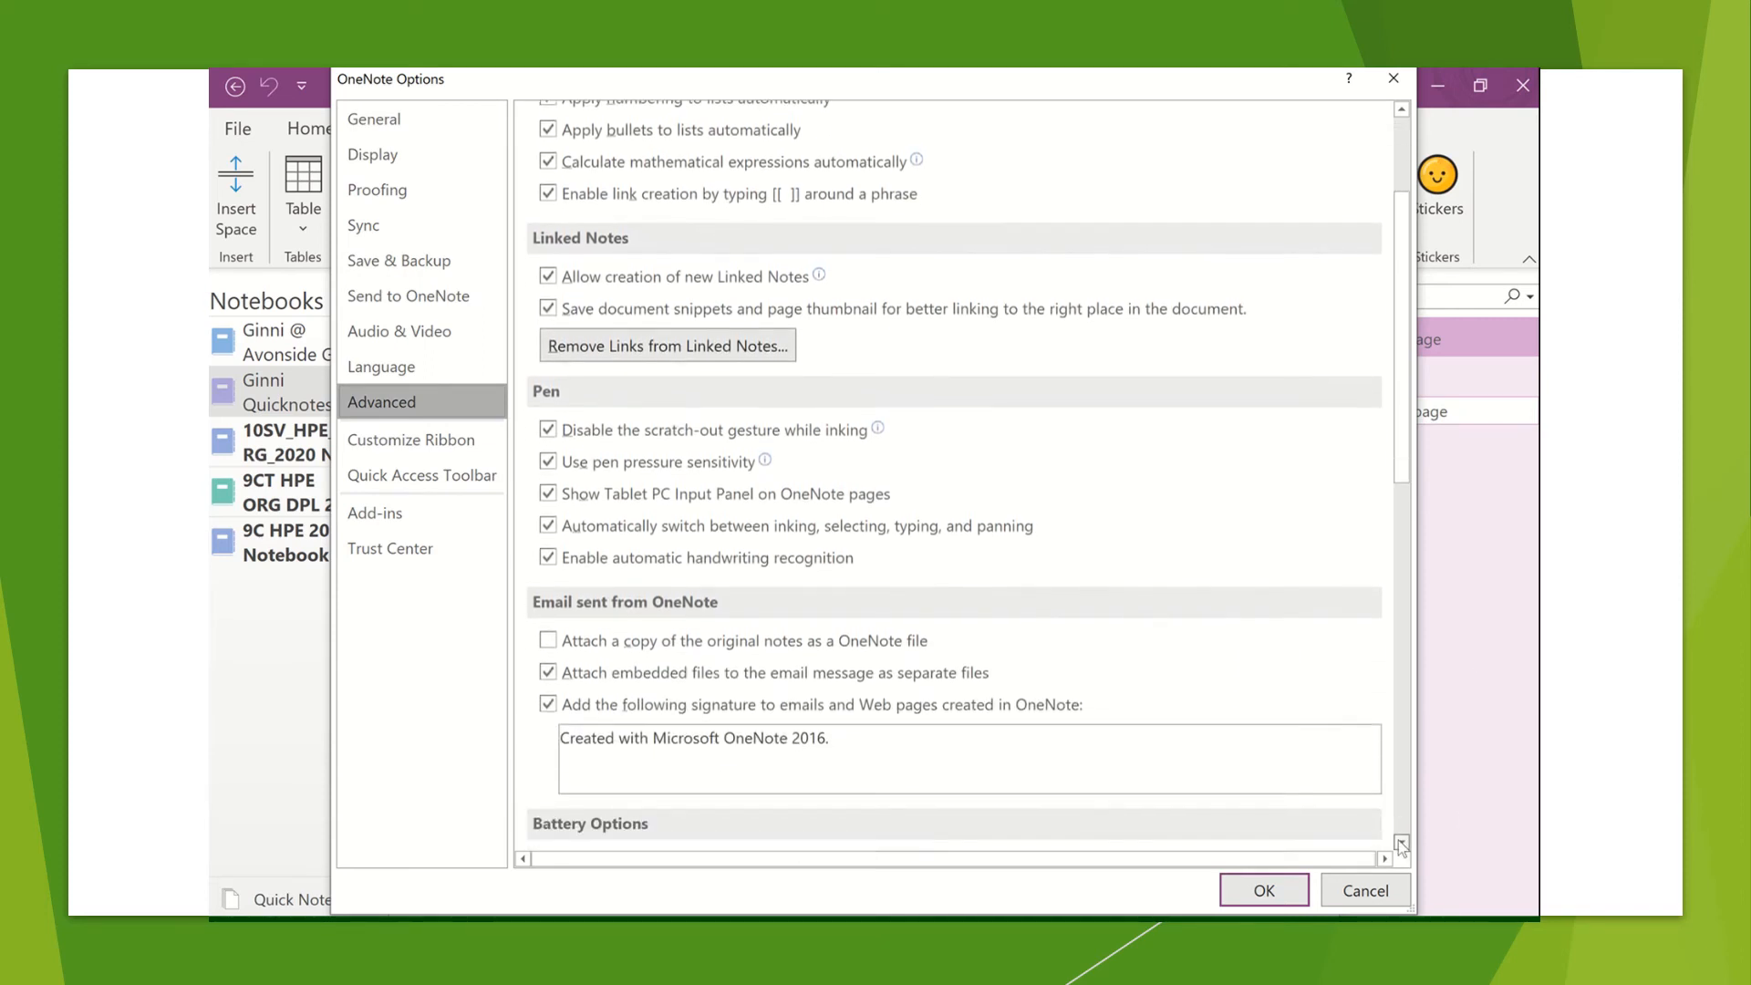
{"action": "left_click", "coordinate": [1402, 844]}
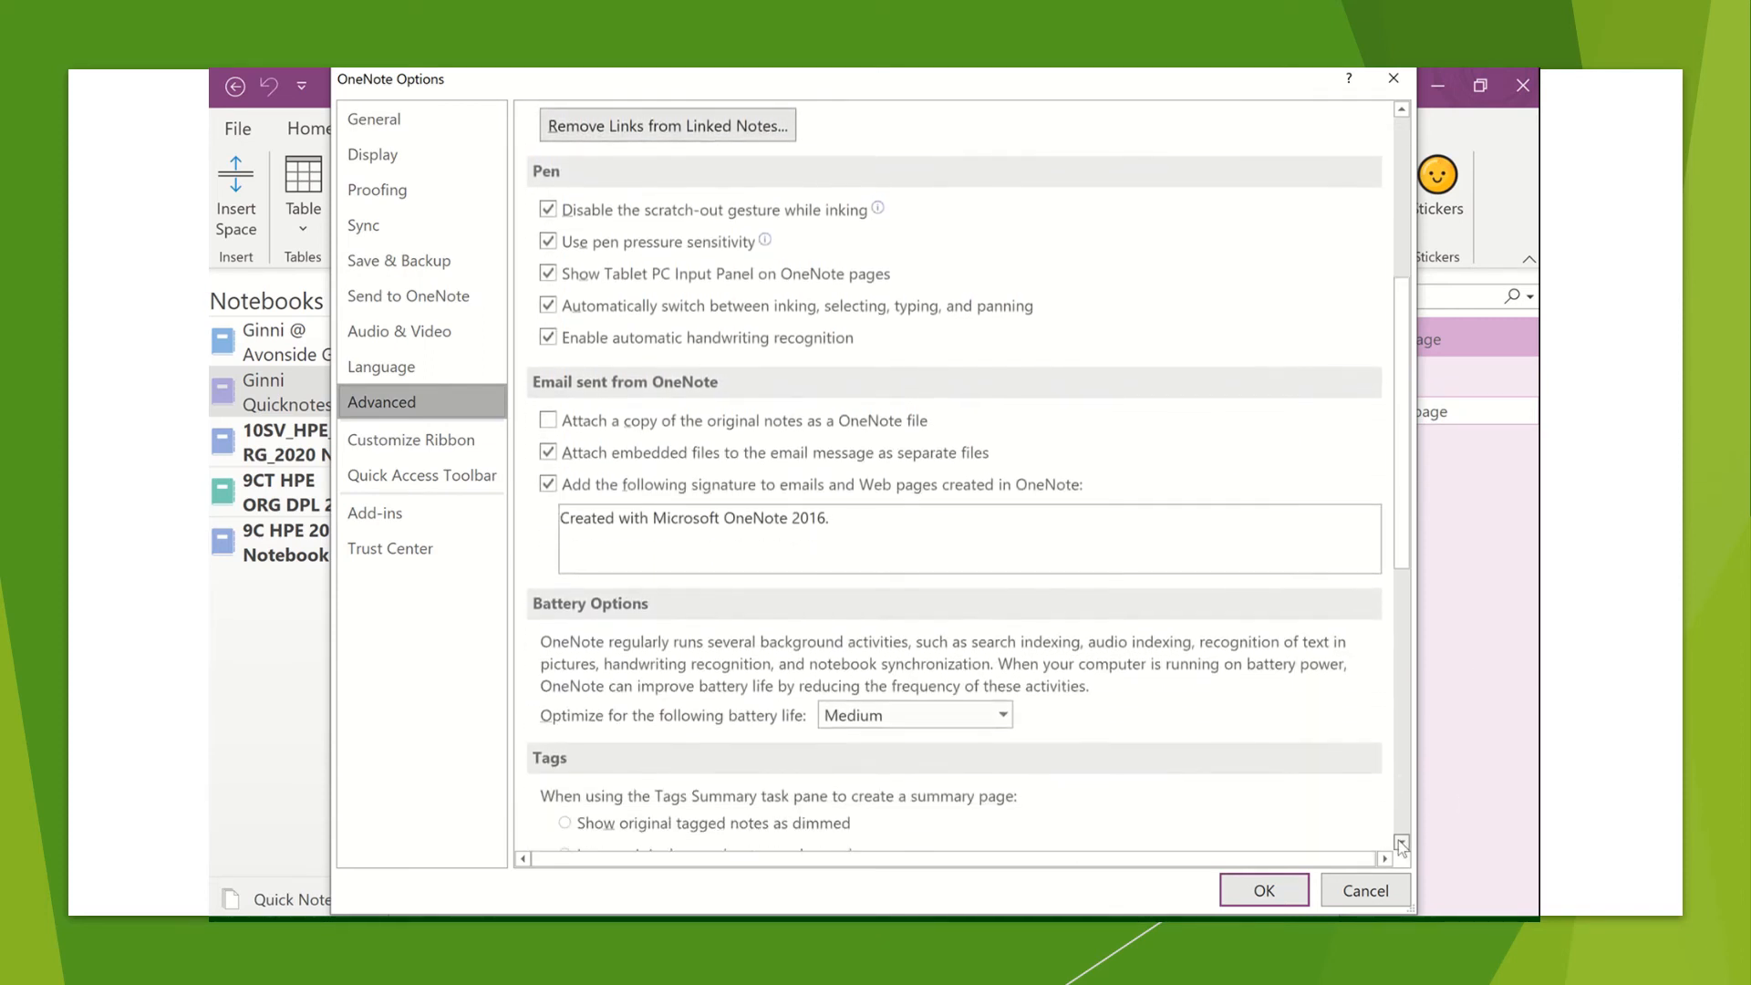
{"action": "left_click", "coordinate": [1402, 845]}
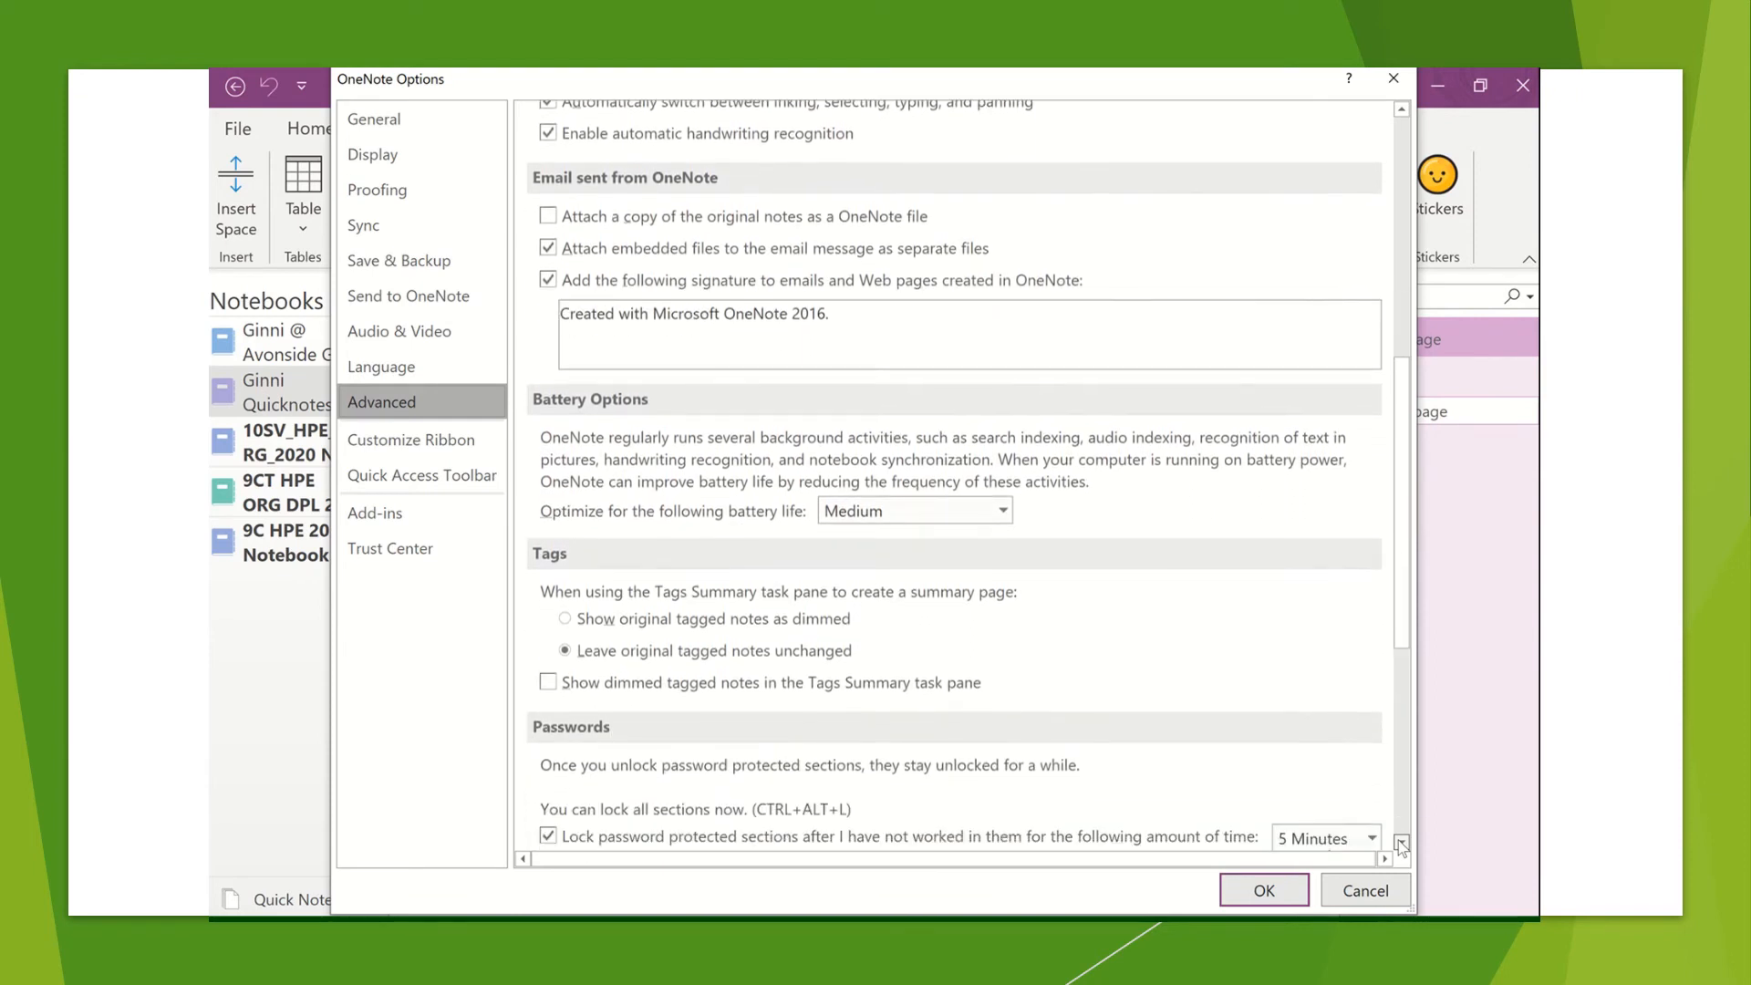
{"action": "left_click", "coordinate": [1402, 844]}
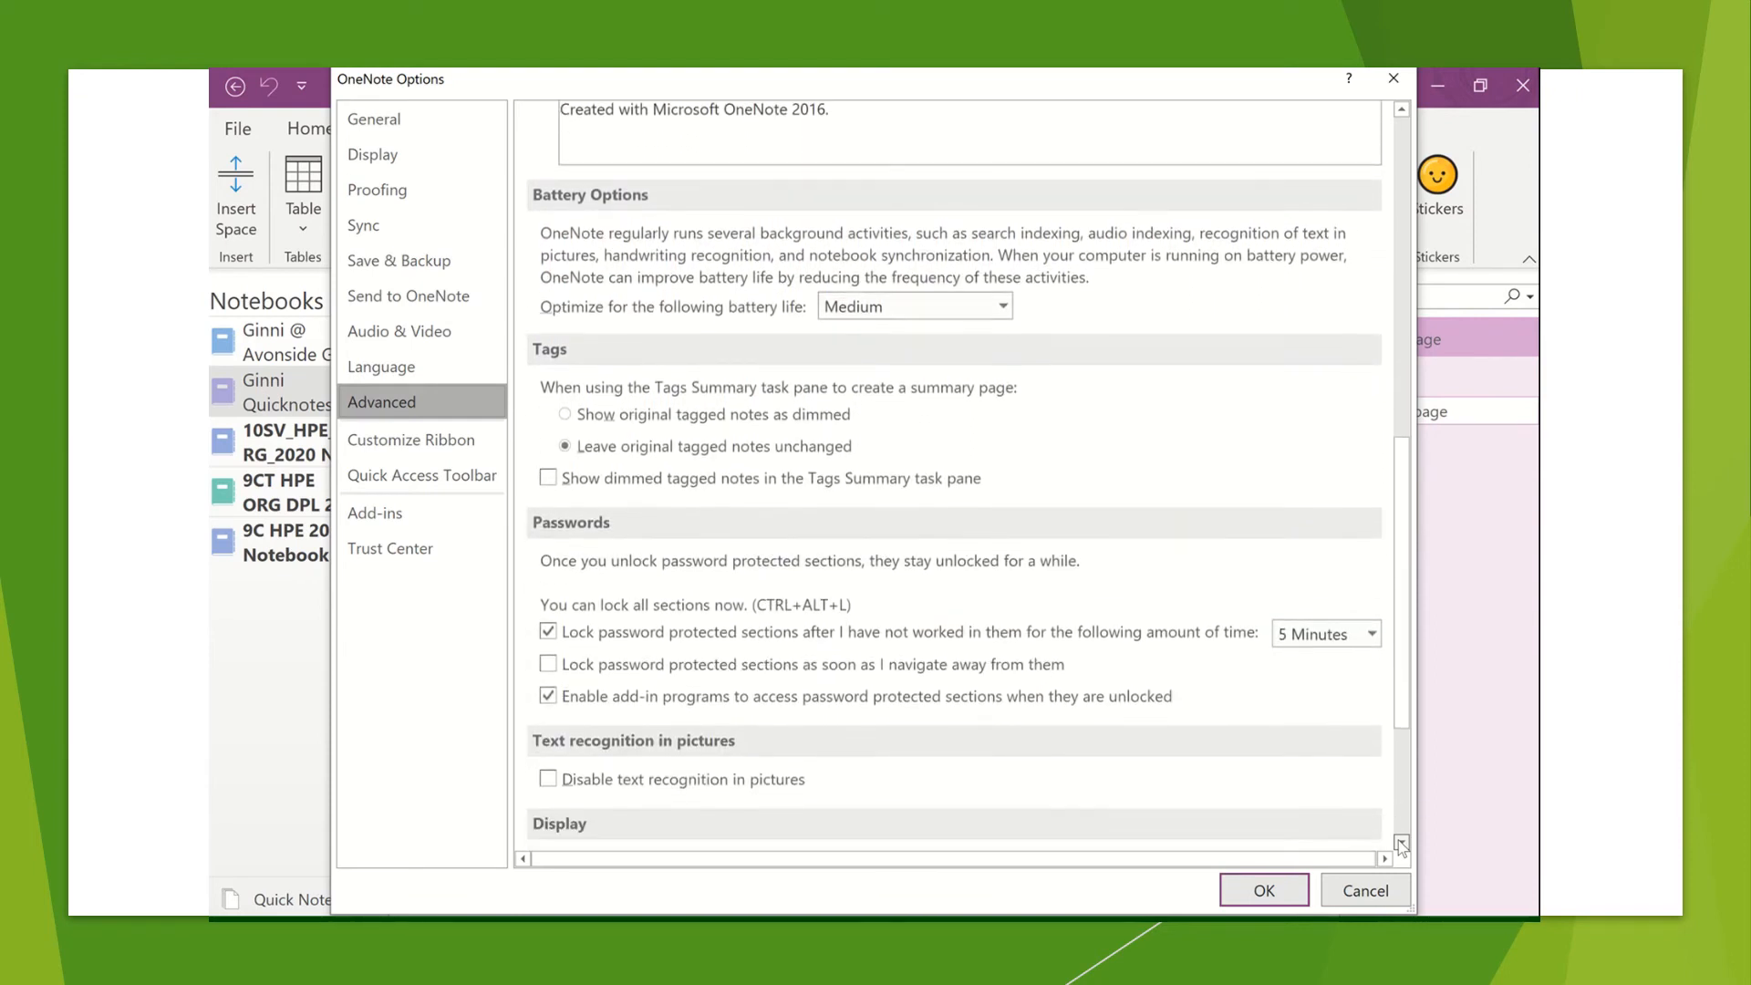
{"action": "left_click", "coordinate": [1402, 844]}
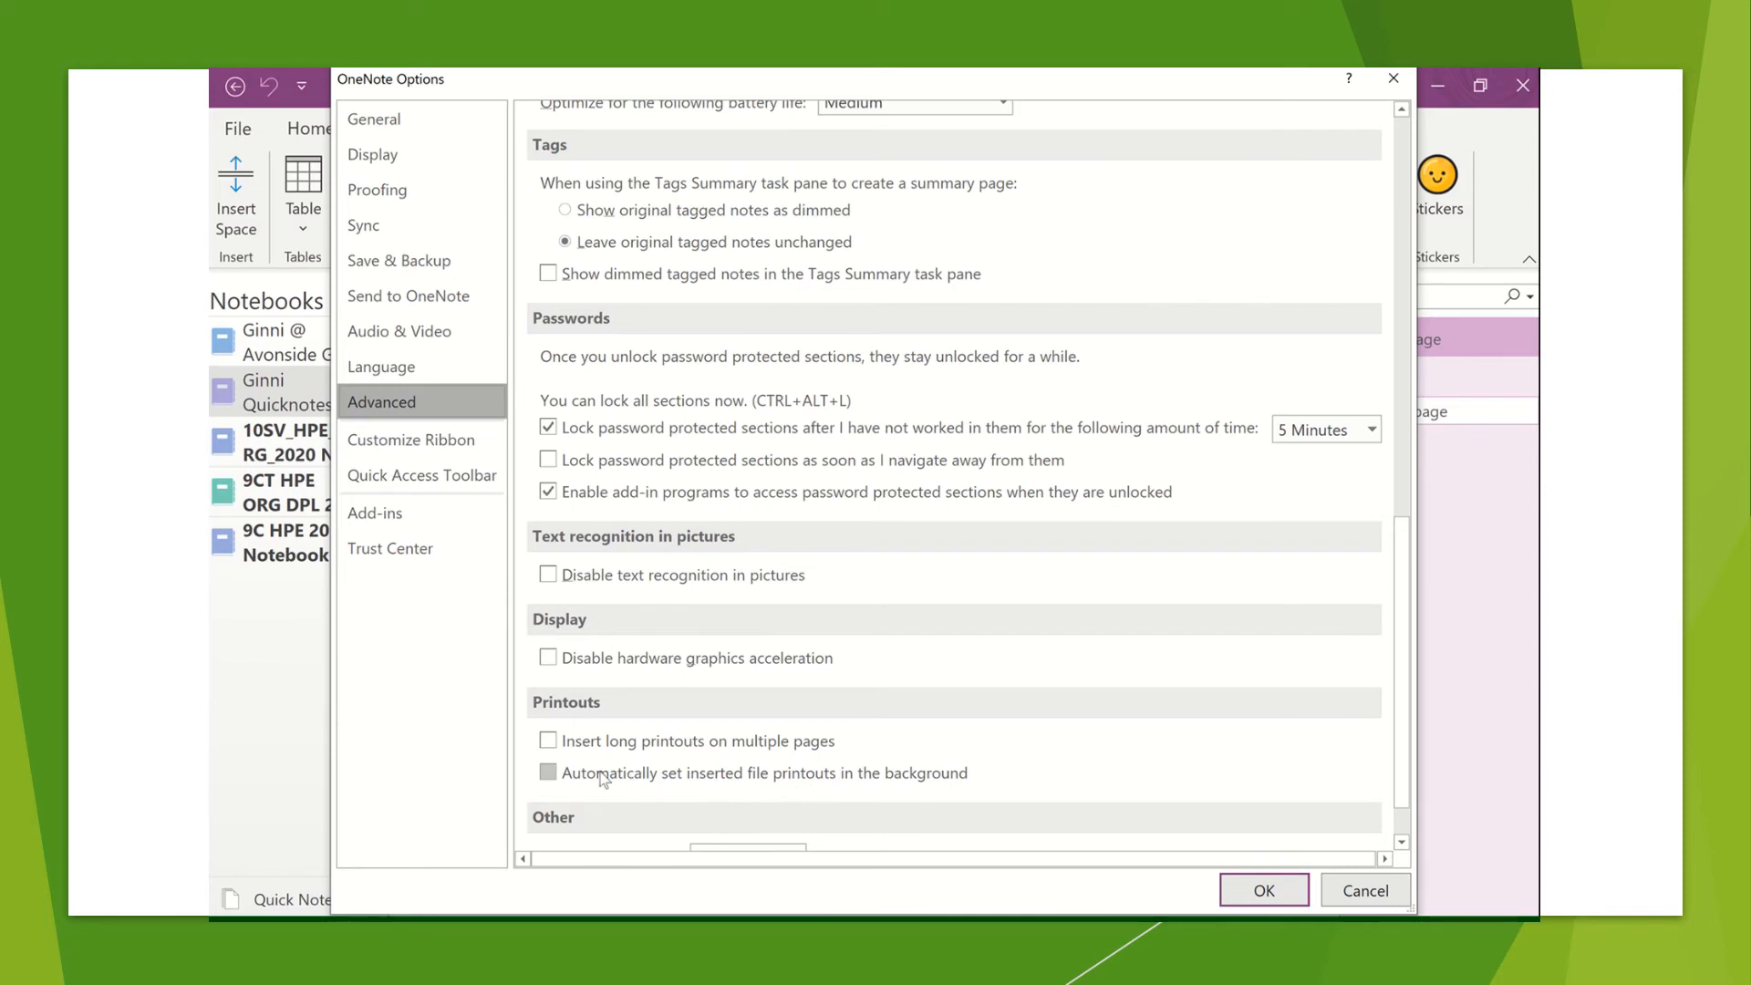
{"action": "left_click", "coordinate": [549, 773]}
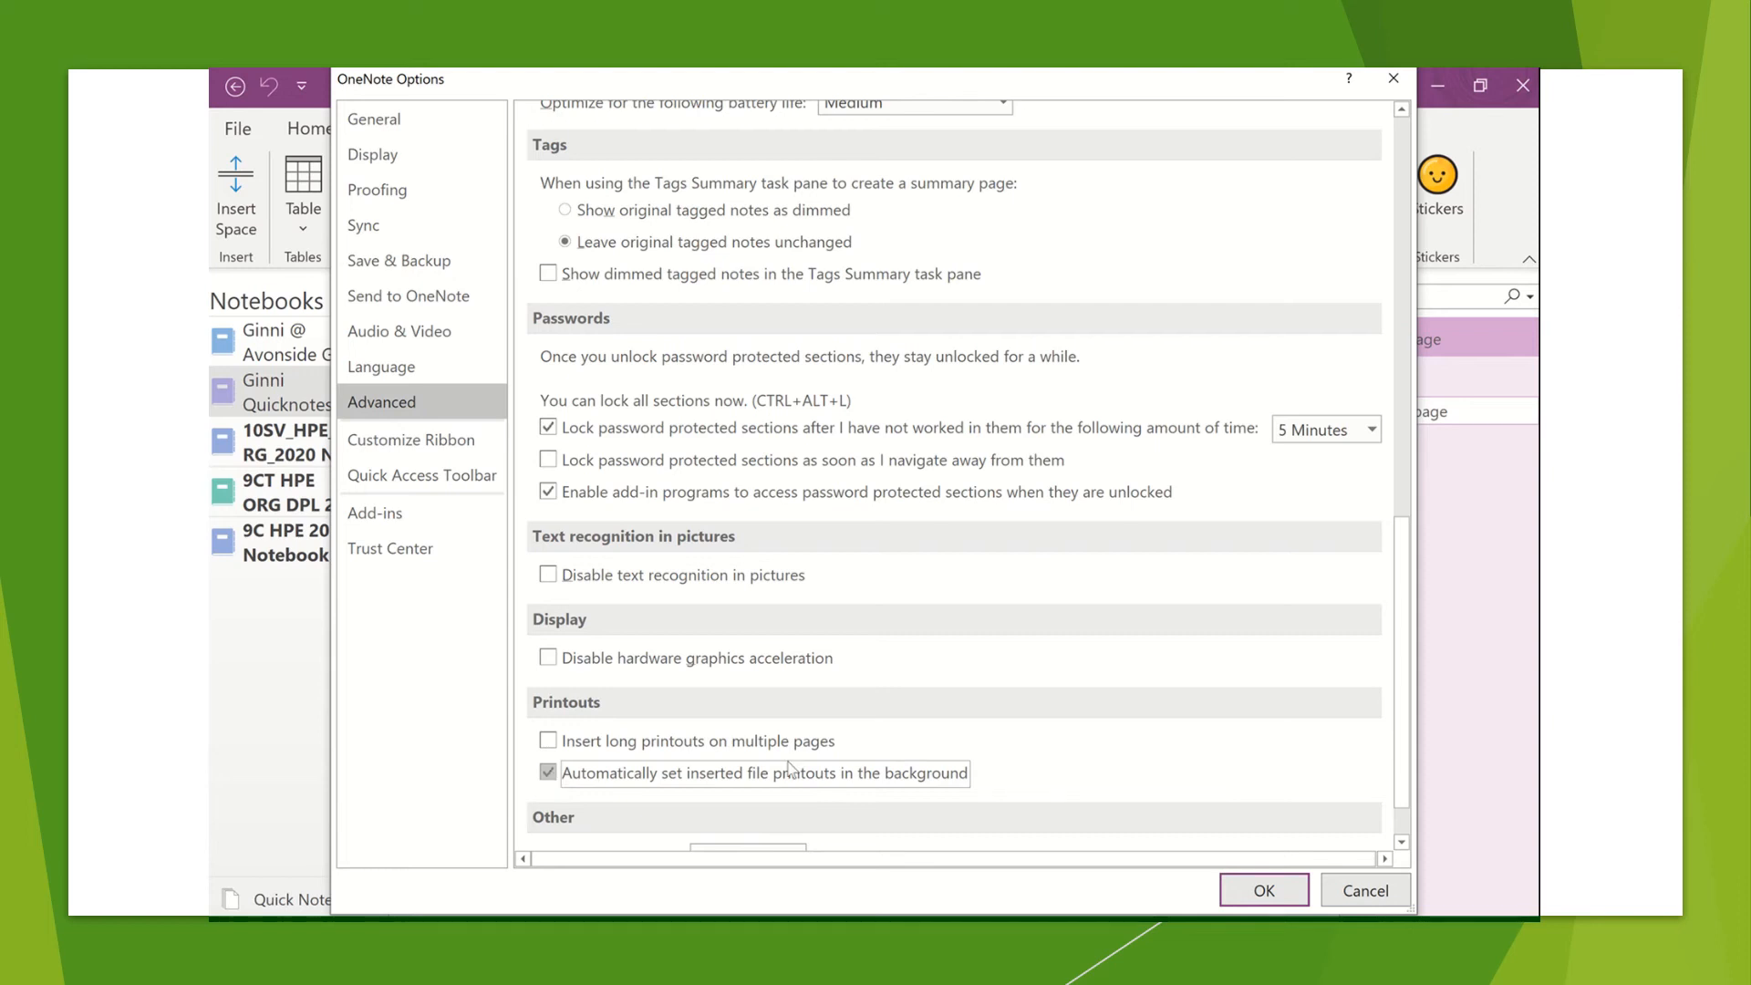
{"action": "left_click", "coordinate": [1242, 894]}
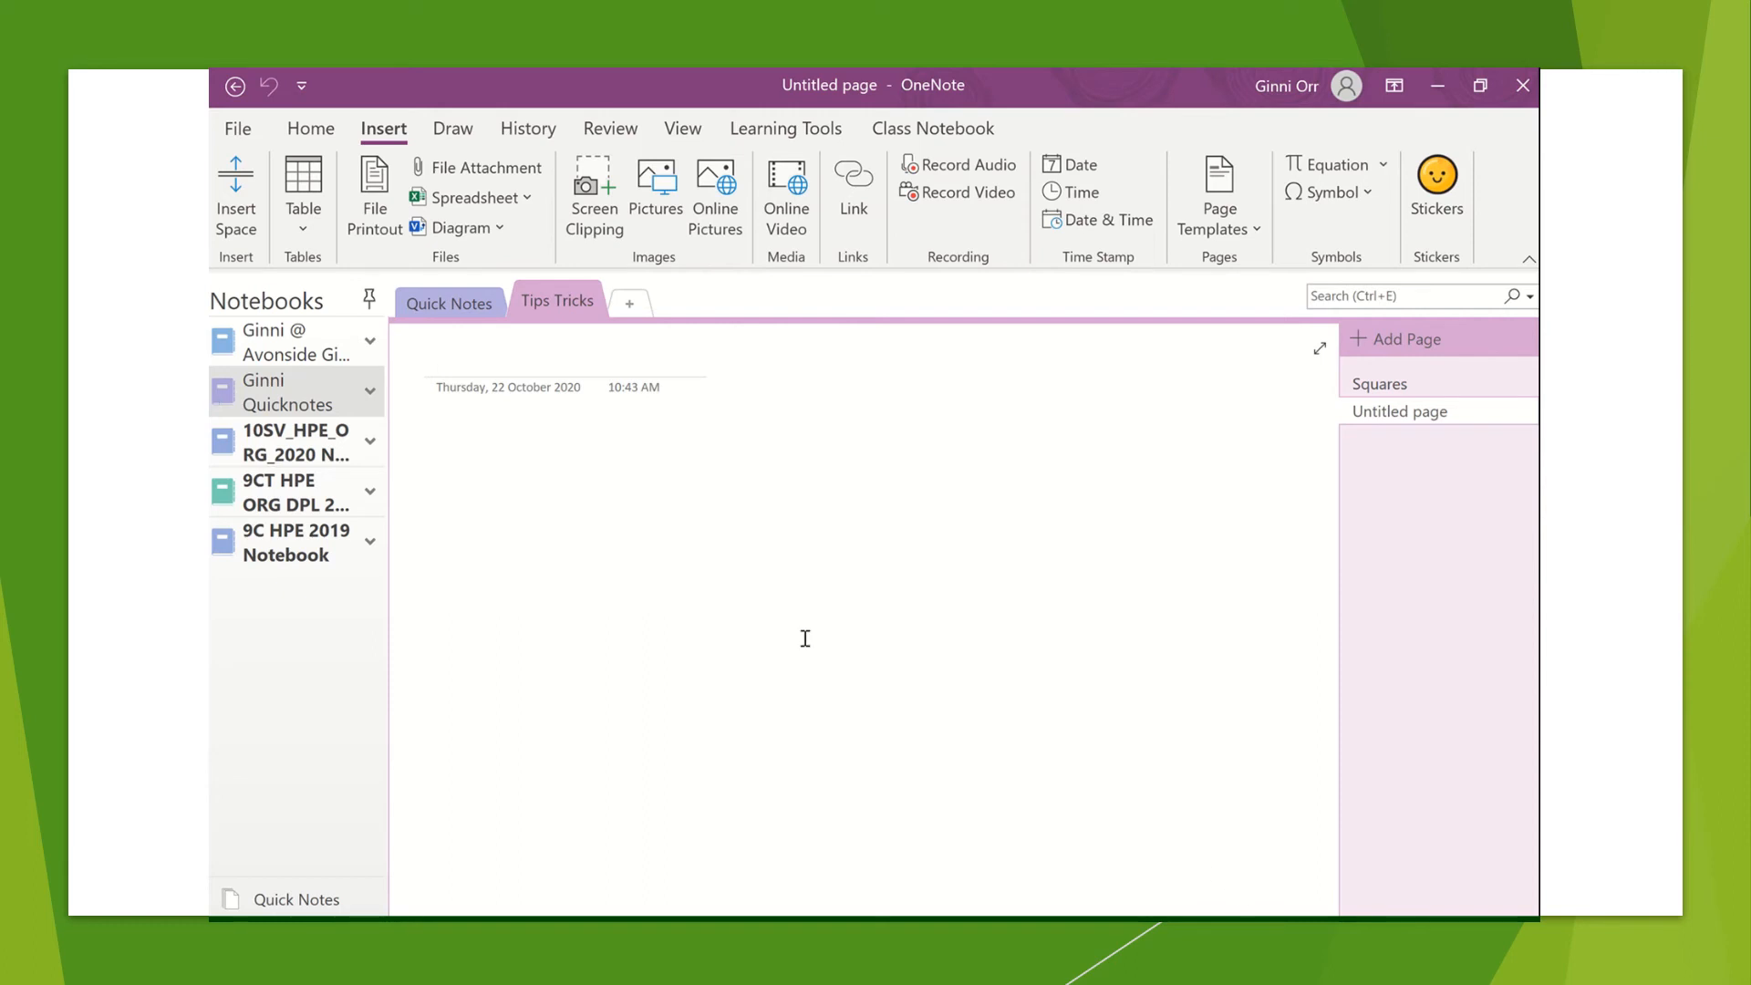
Step: Insert Squares.docx as a file printout on the blank untitled page
{"action": "left_click", "coordinate": [305, 201]}
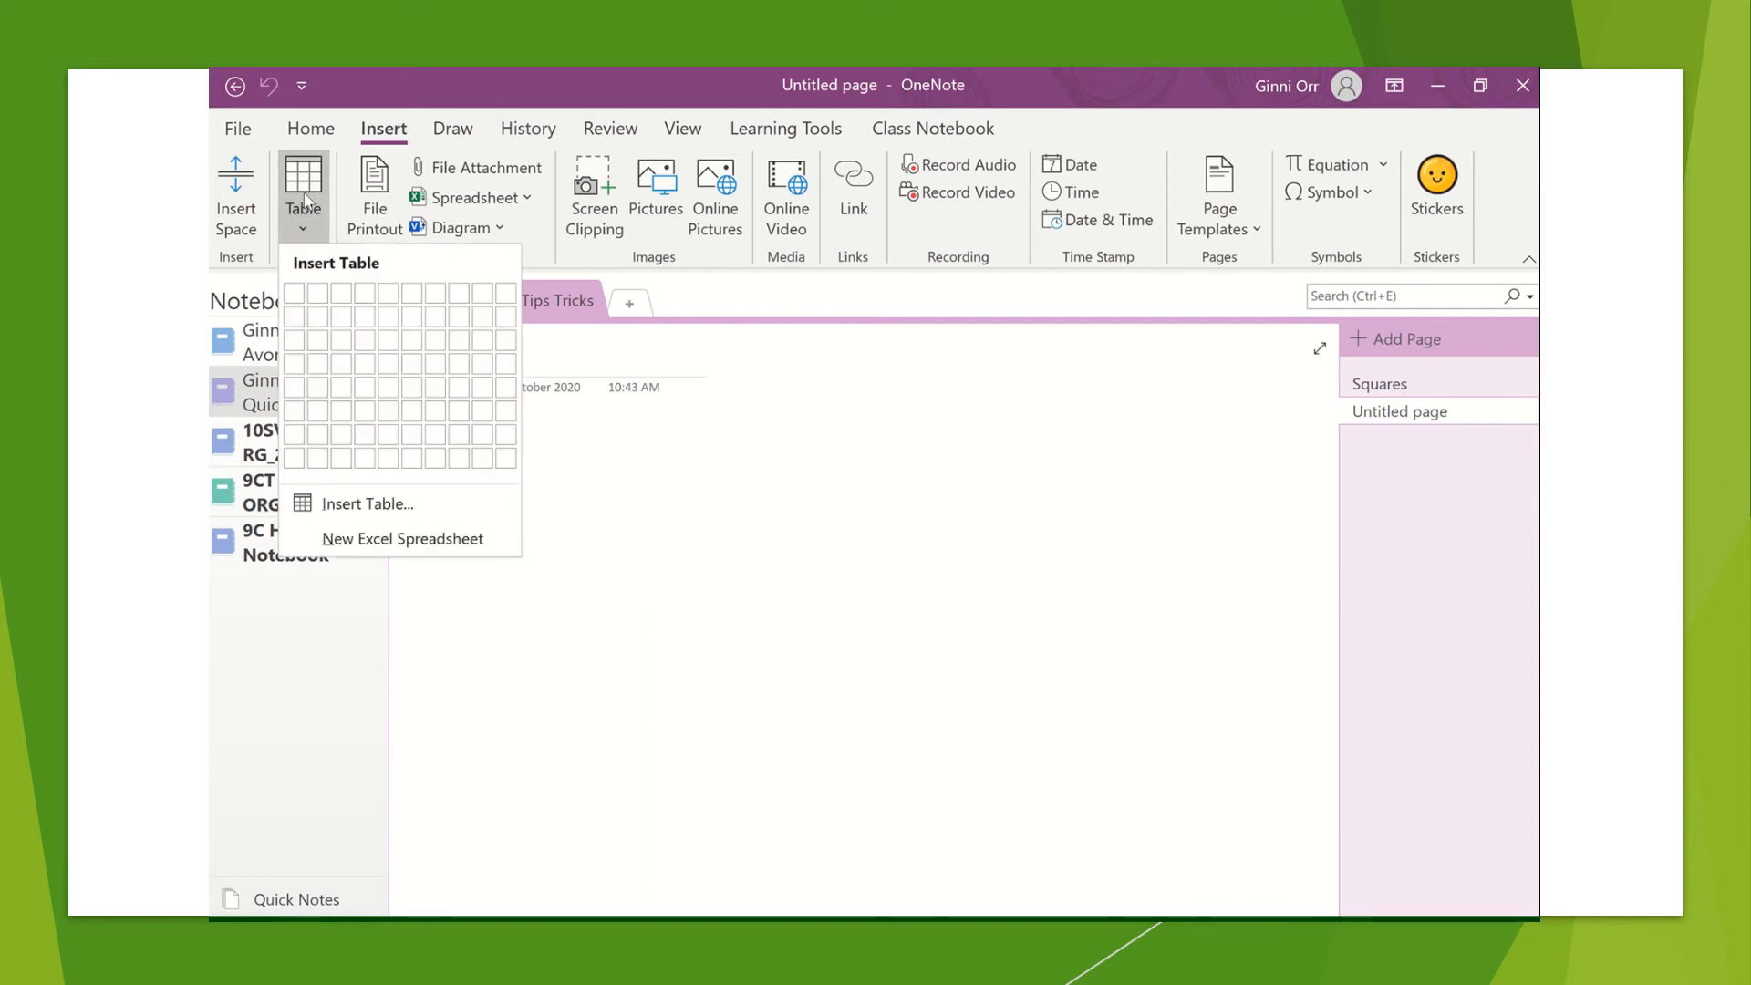
{"action": "left_click", "coordinate": [376, 202]}
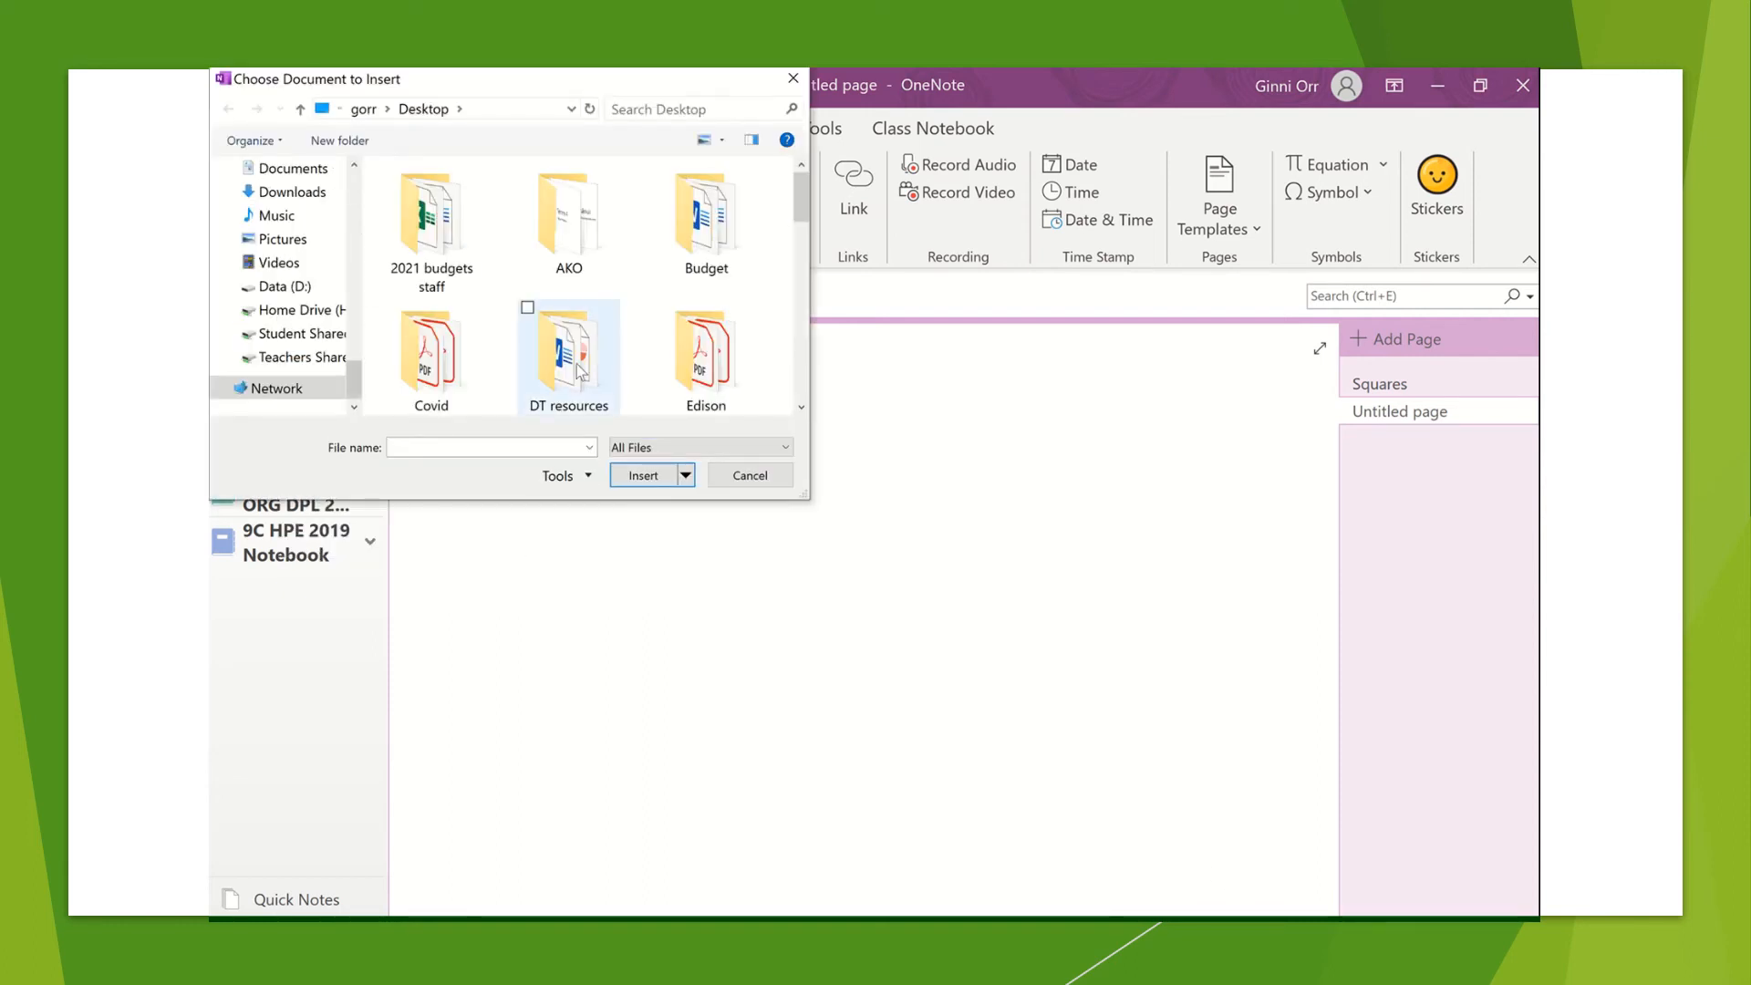
{"action": "left_click", "coordinate": [525, 447]}
{"action": "type", "text": "Squares.docx"}
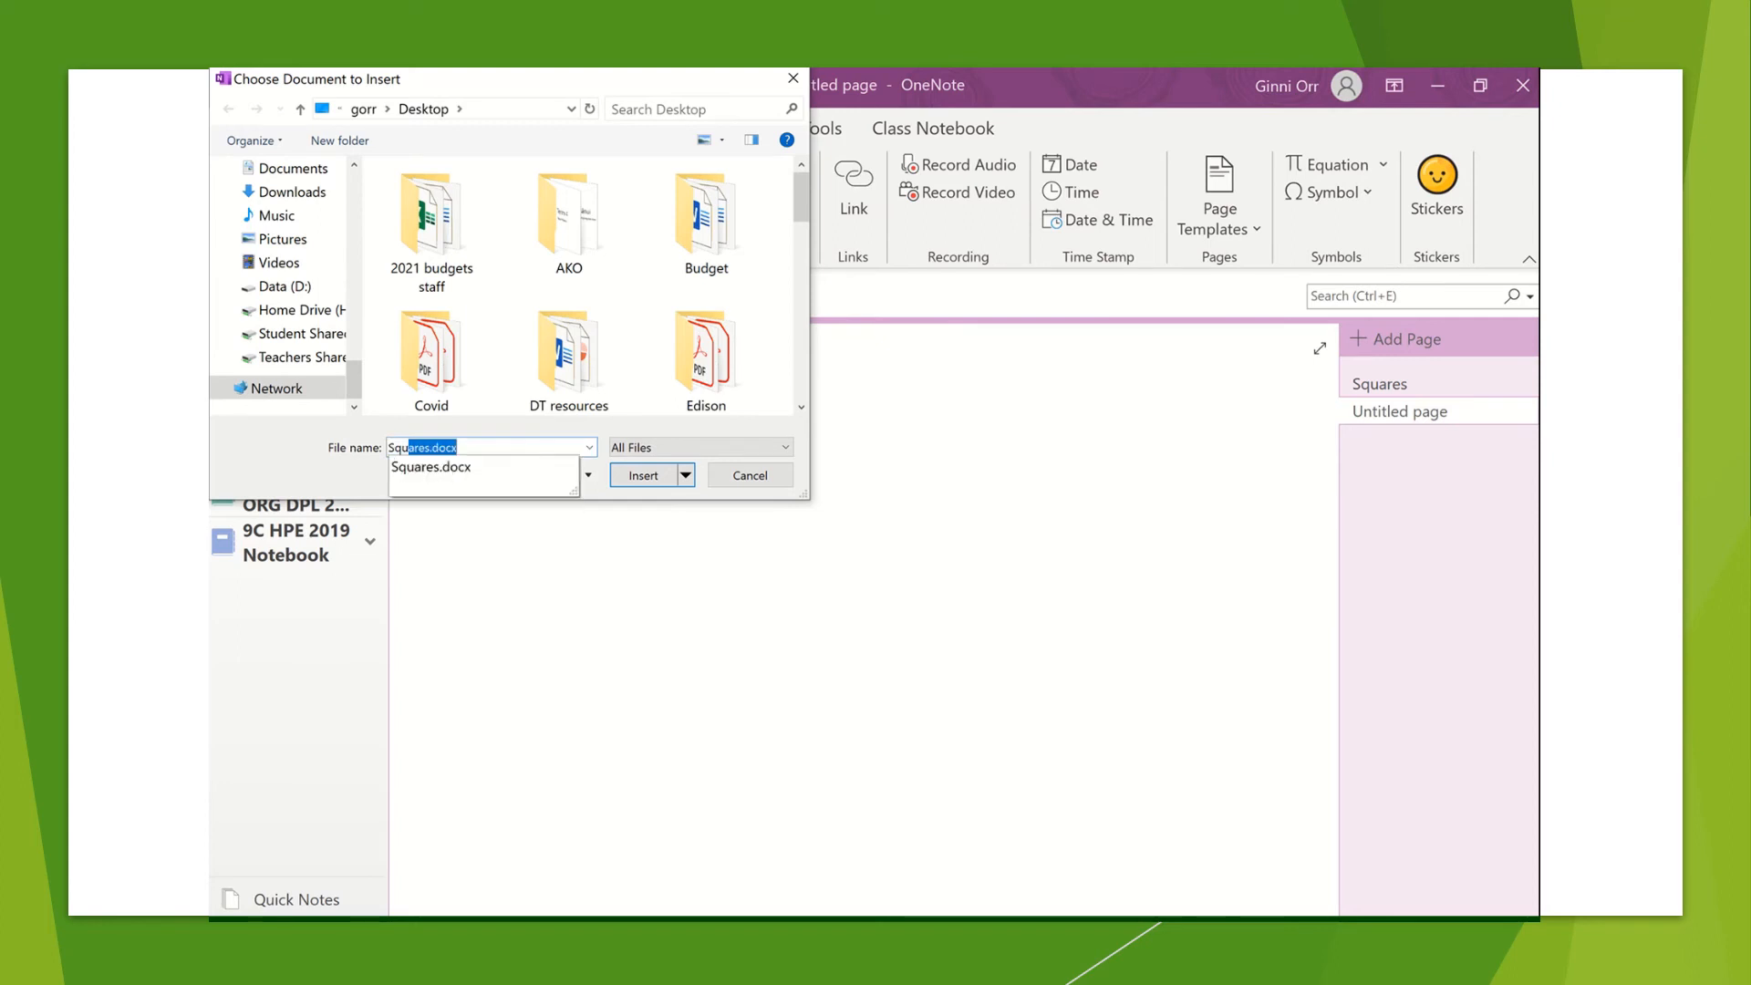
{"action": "key", "text": "Return"}
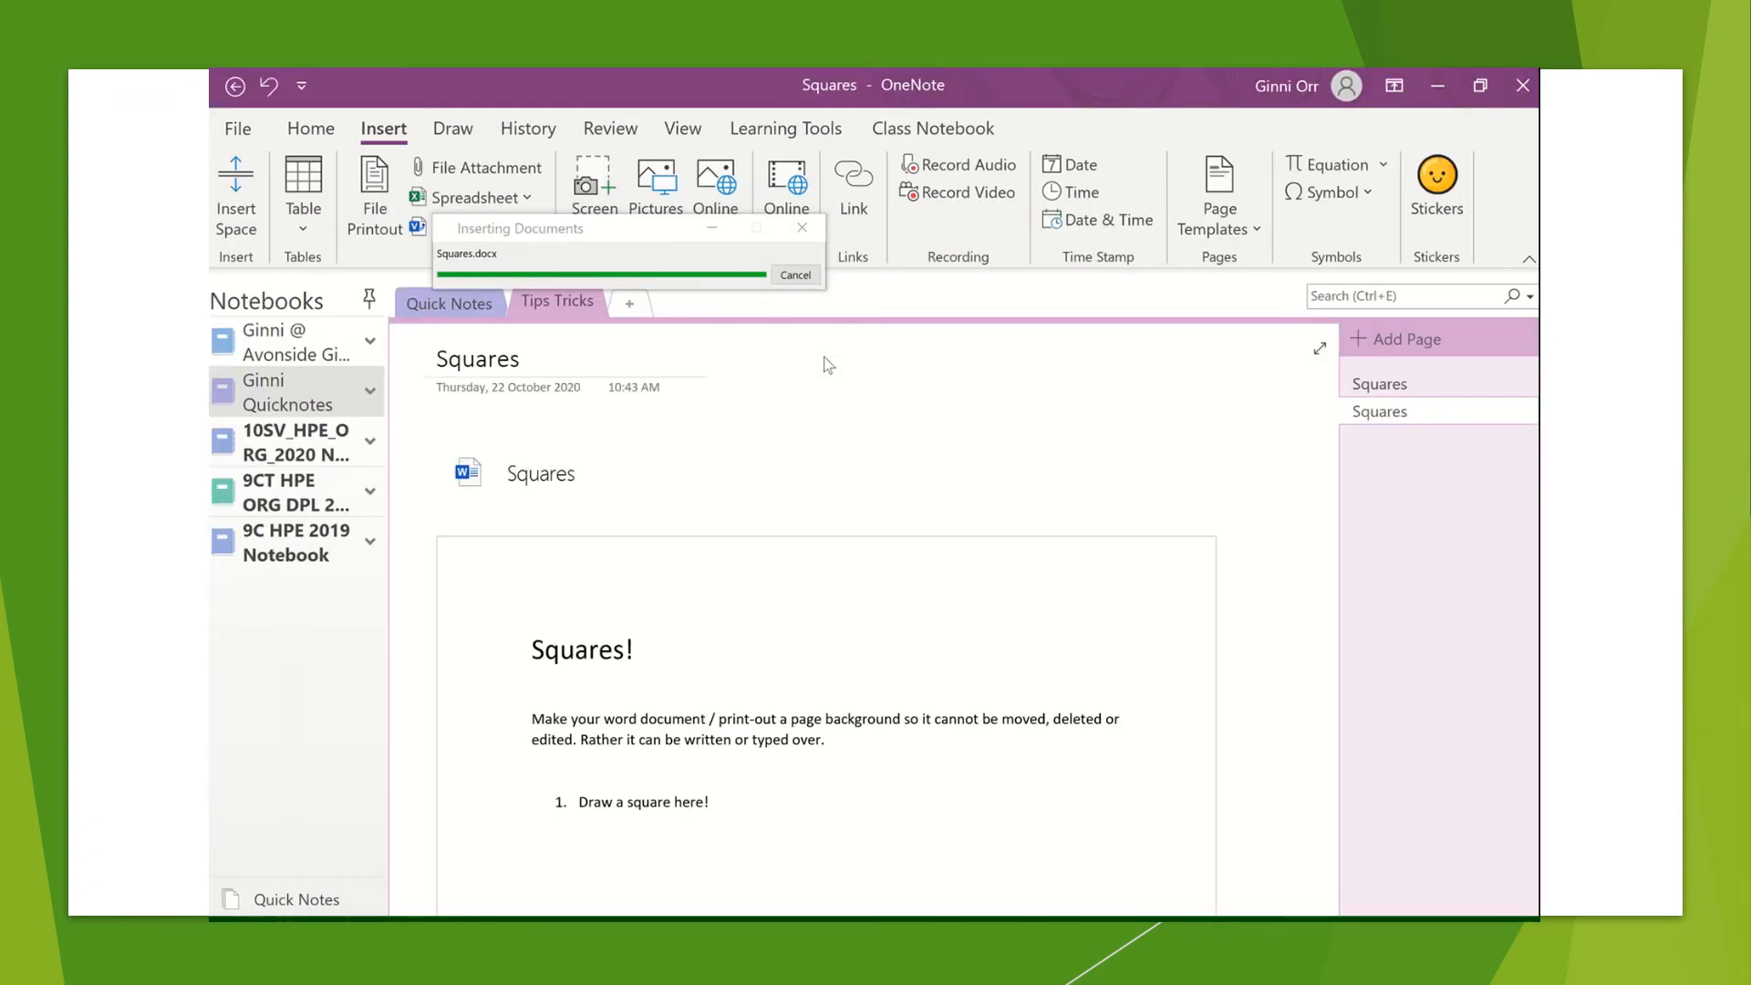
Step: Check the inserted printout's background setting and delete the attached Squares file icon above it
{"action": "right_click", "coordinate": [818, 567]}
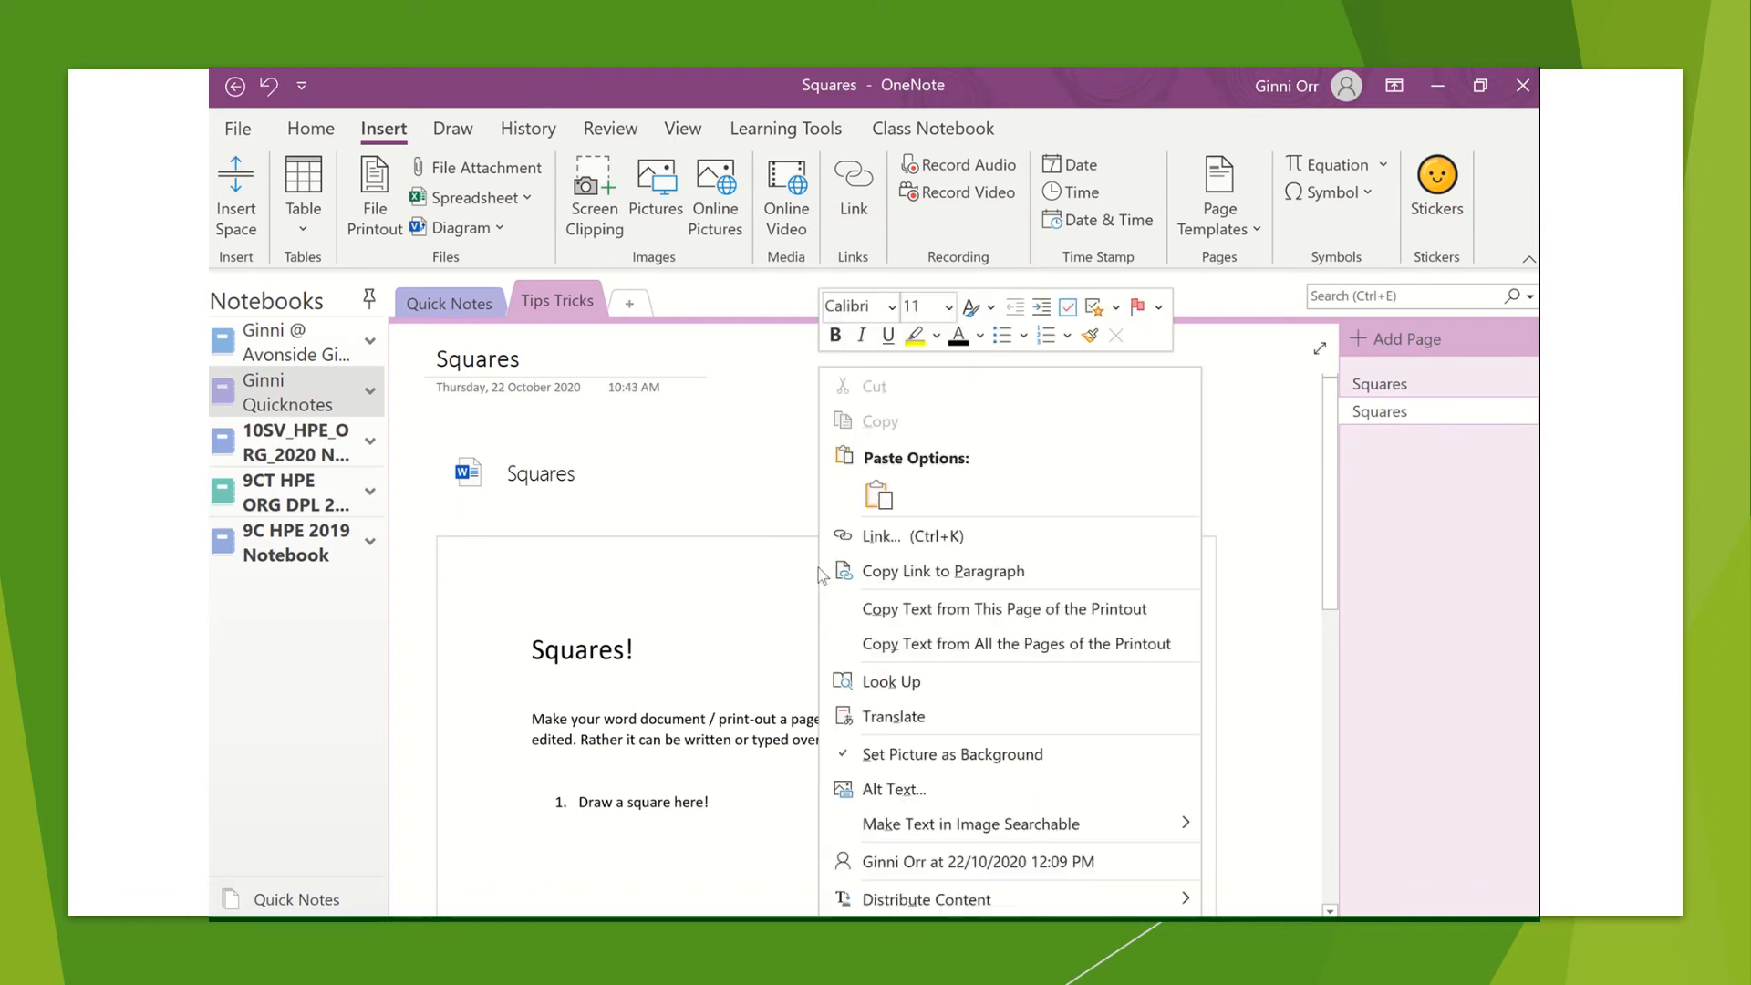
{"action": "left_click", "coordinate": [767, 580]}
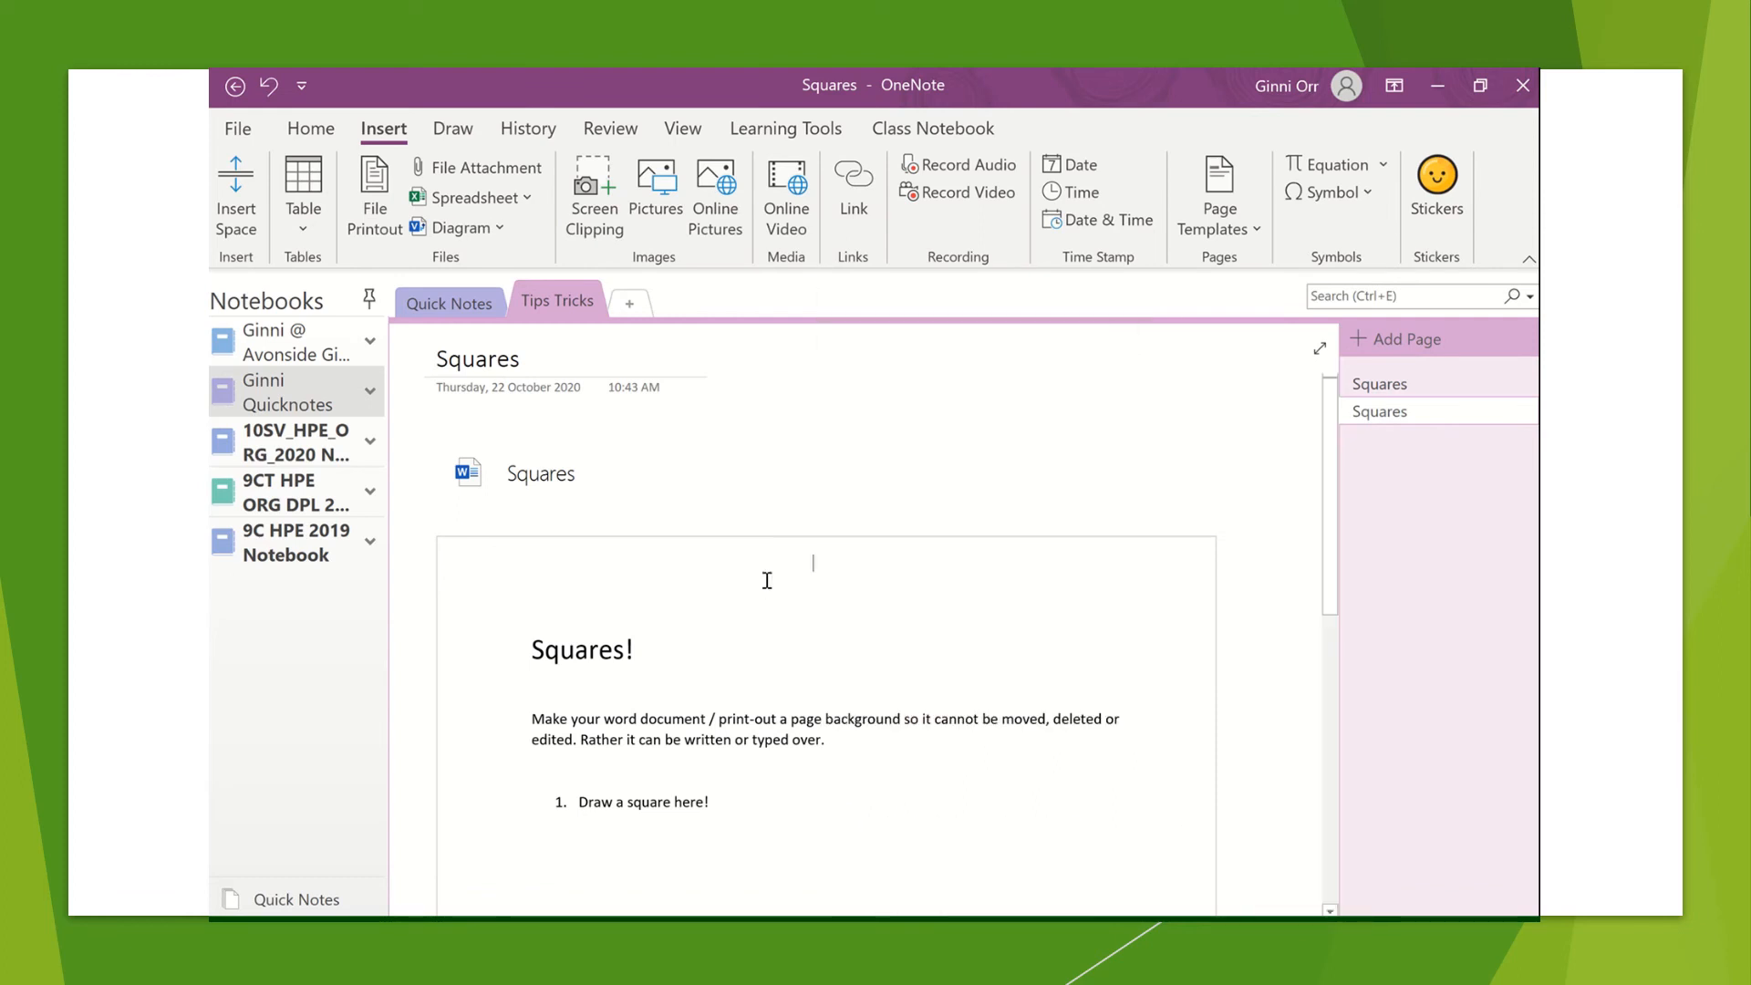
{"action": "left_click", "coordinate": [470, 471]}
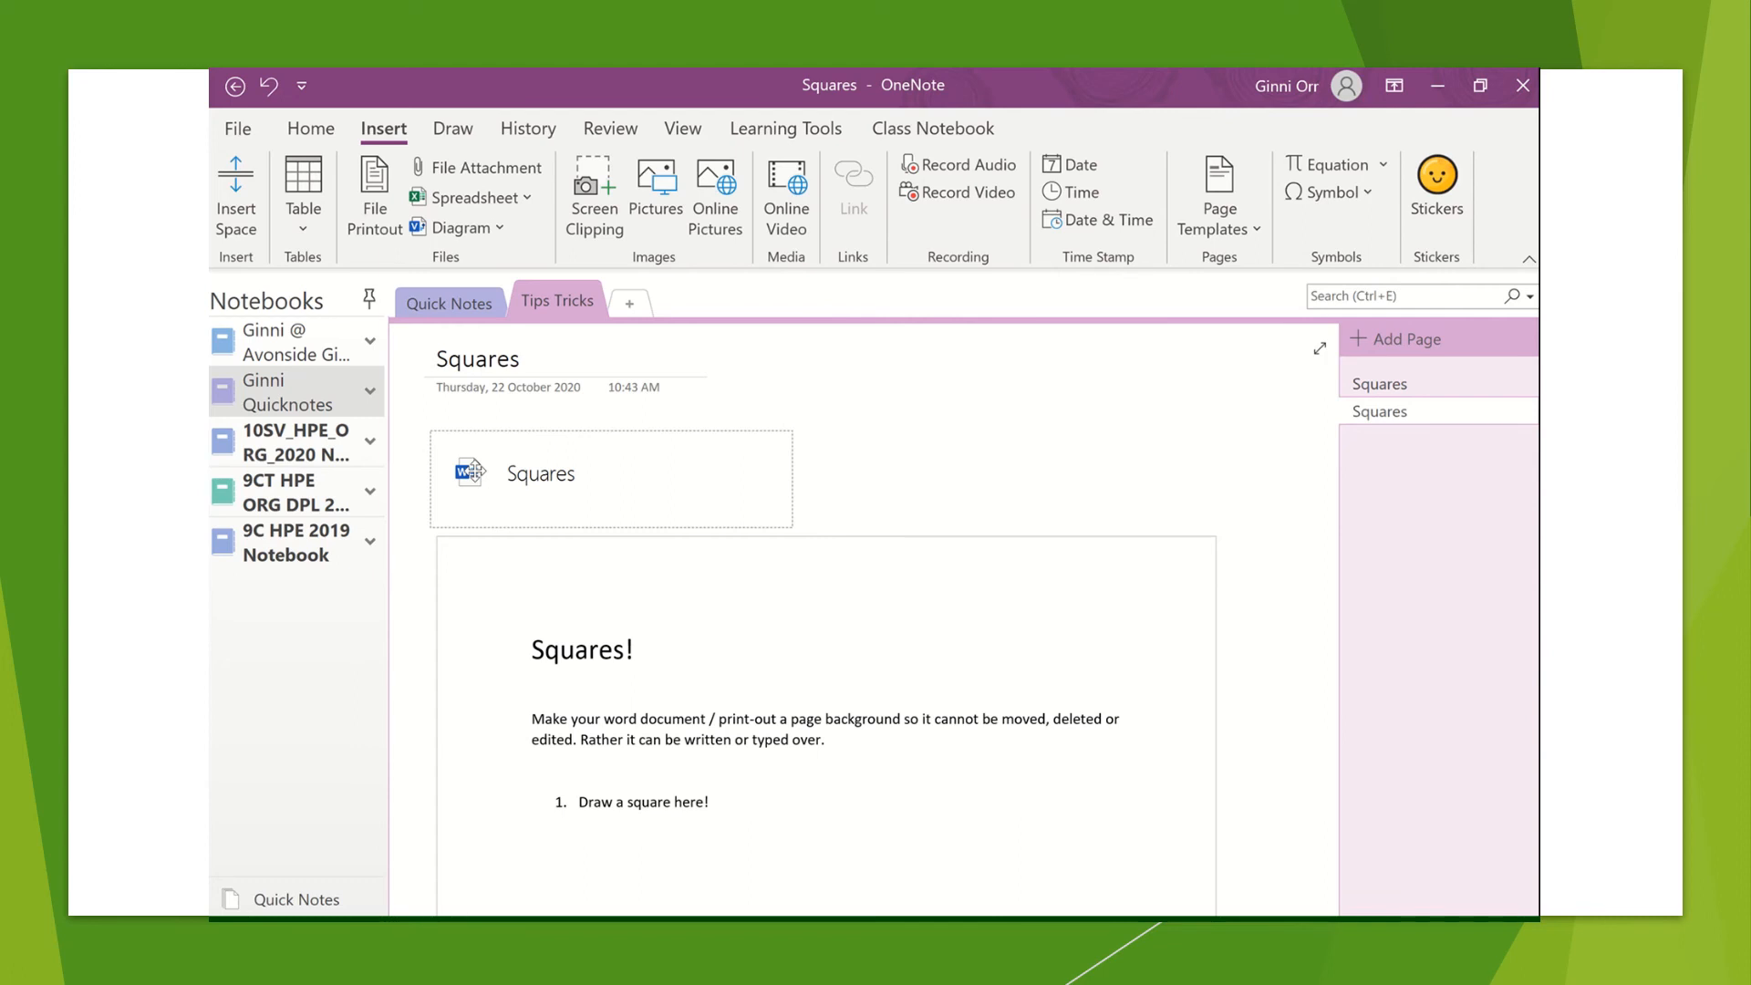
{"action": "key", "text": "Delete"}
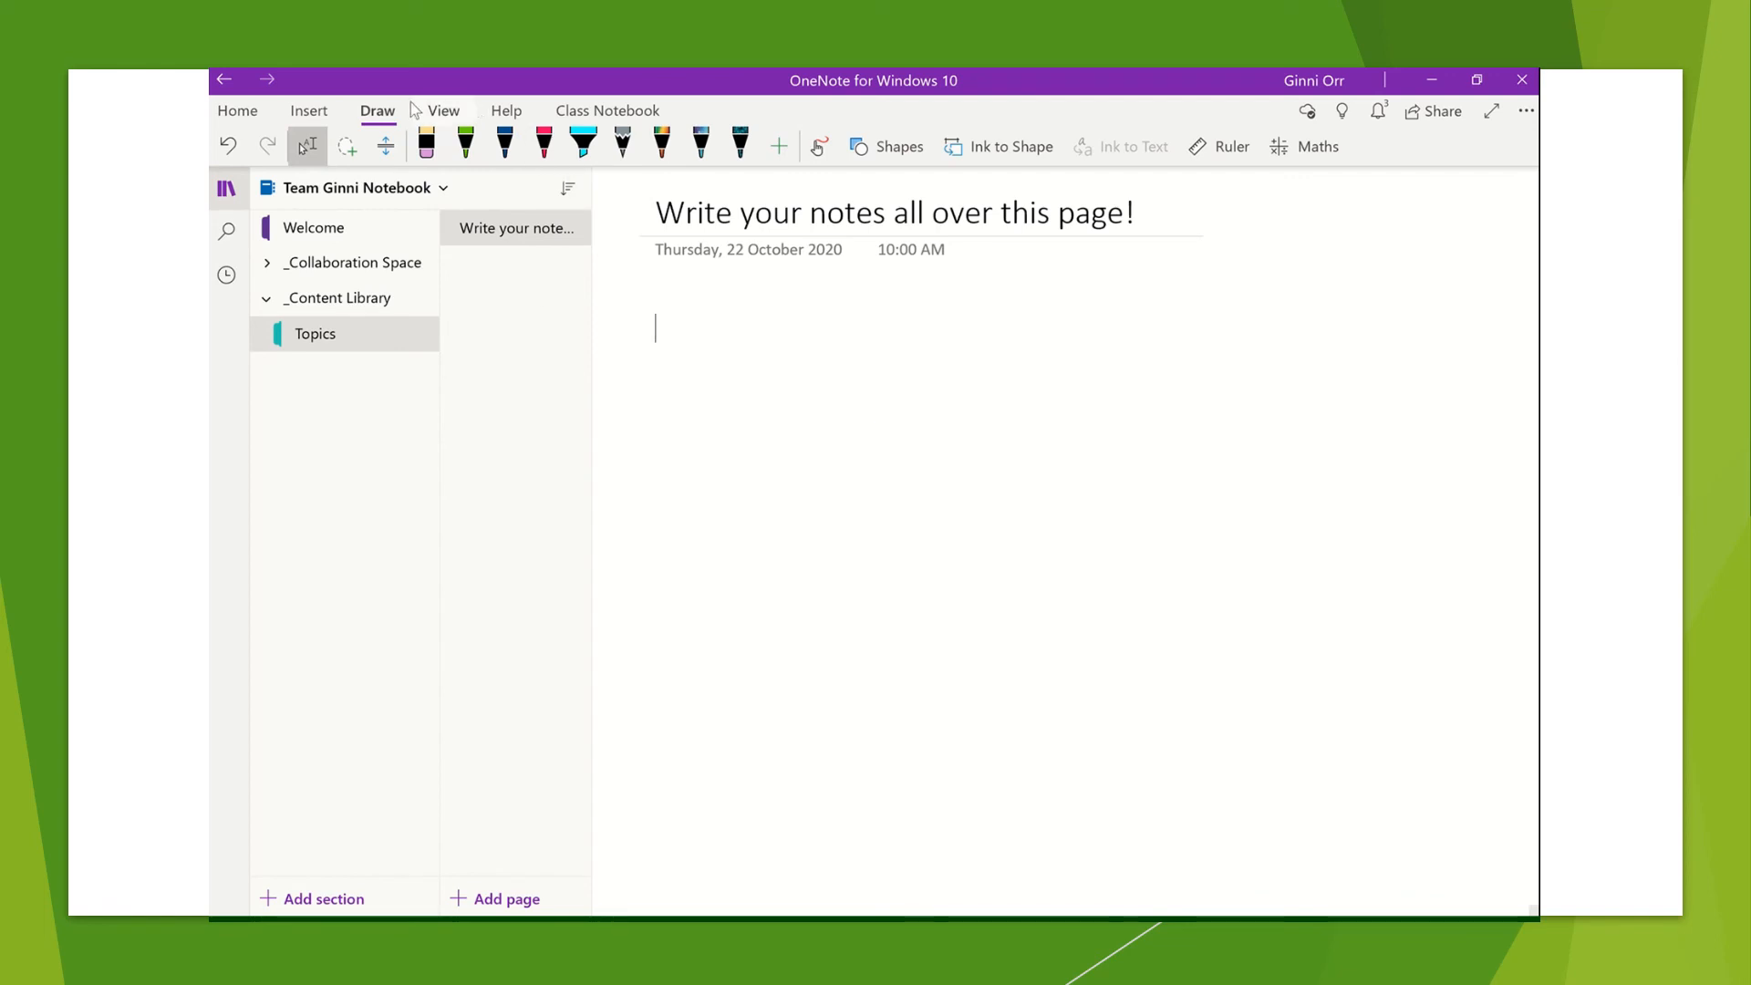
Step: Switch to OneNote for Windows 10 and try to insert Squares.docx as a printout on the "Write your notes all over this page!" page
{"action": "left_click", "coordinate": [305, 112]}
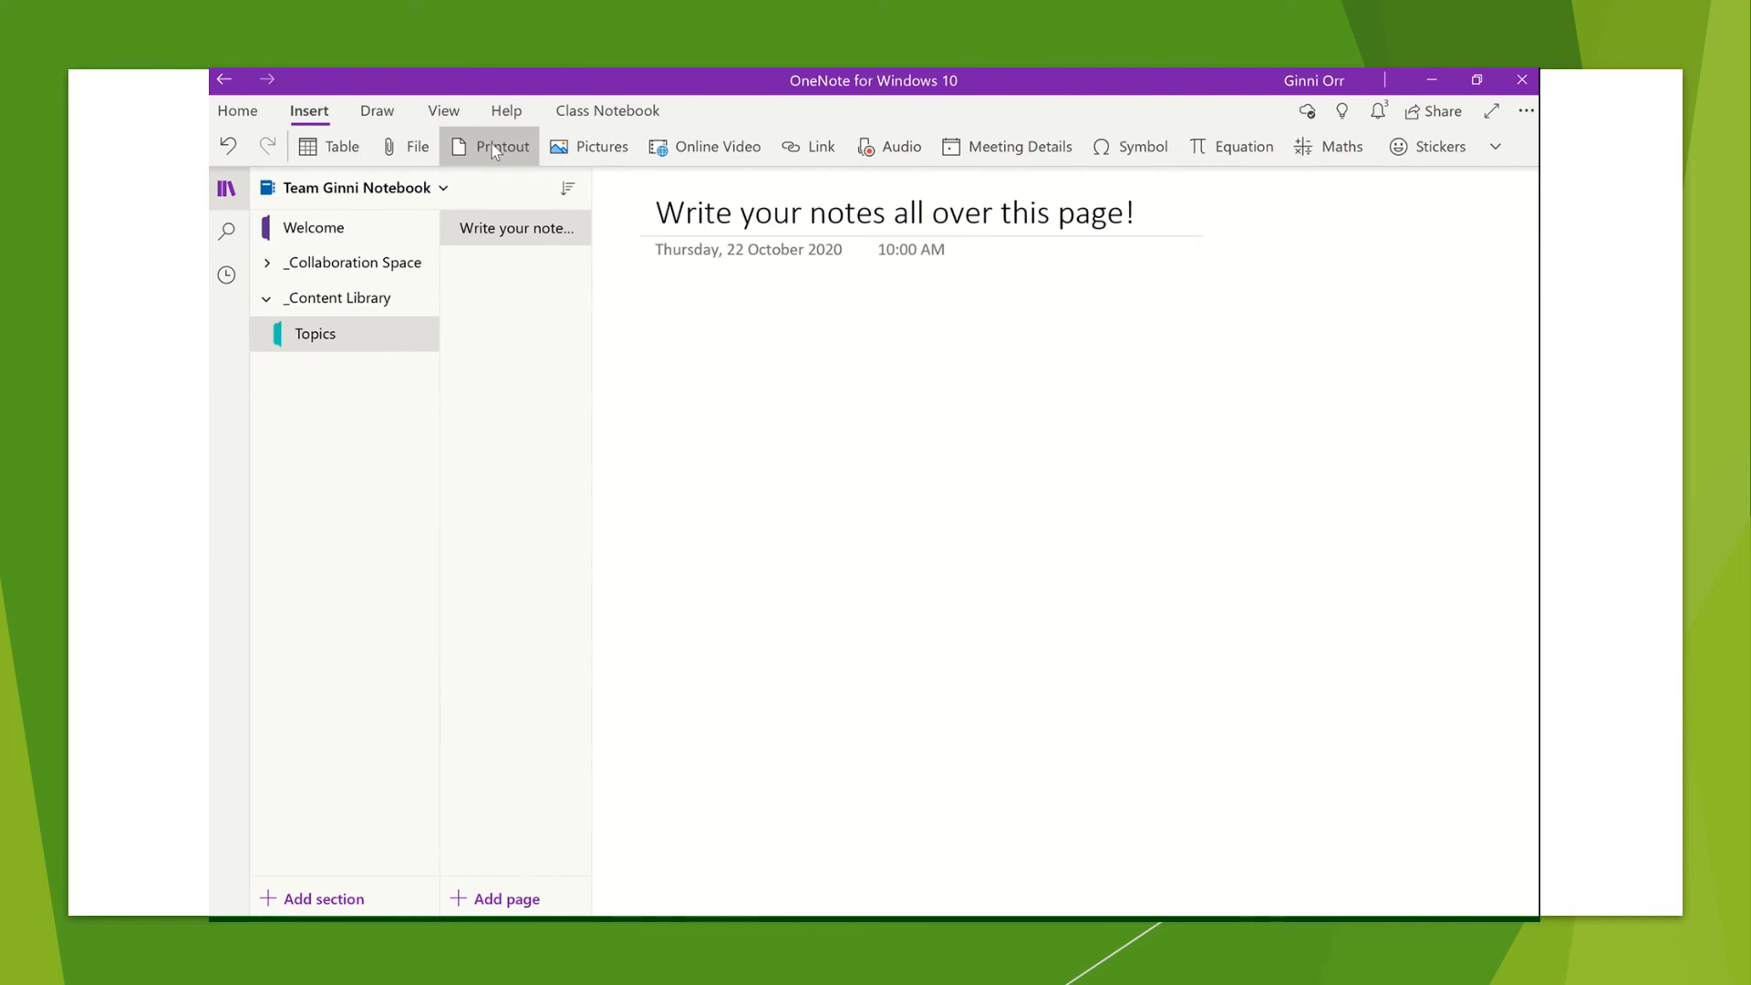
{"action": "left_click", "coordinate": [493, 148]}
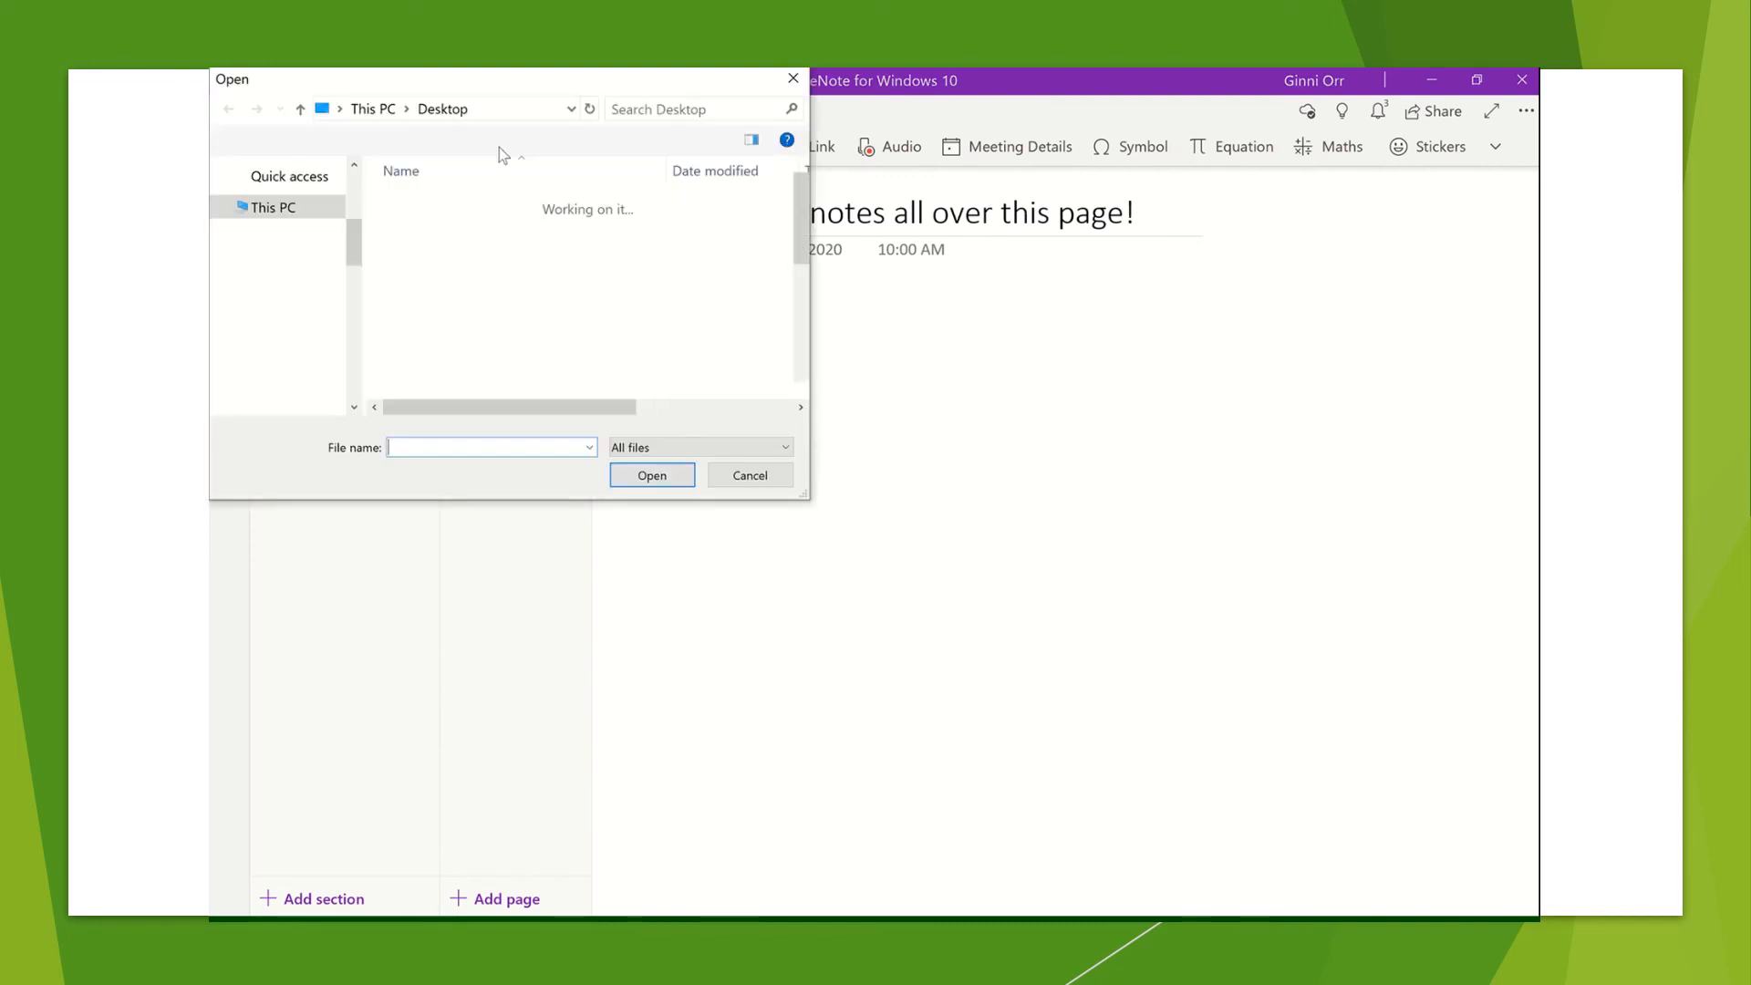
{"action": "type", "text": "Squares.docx"}
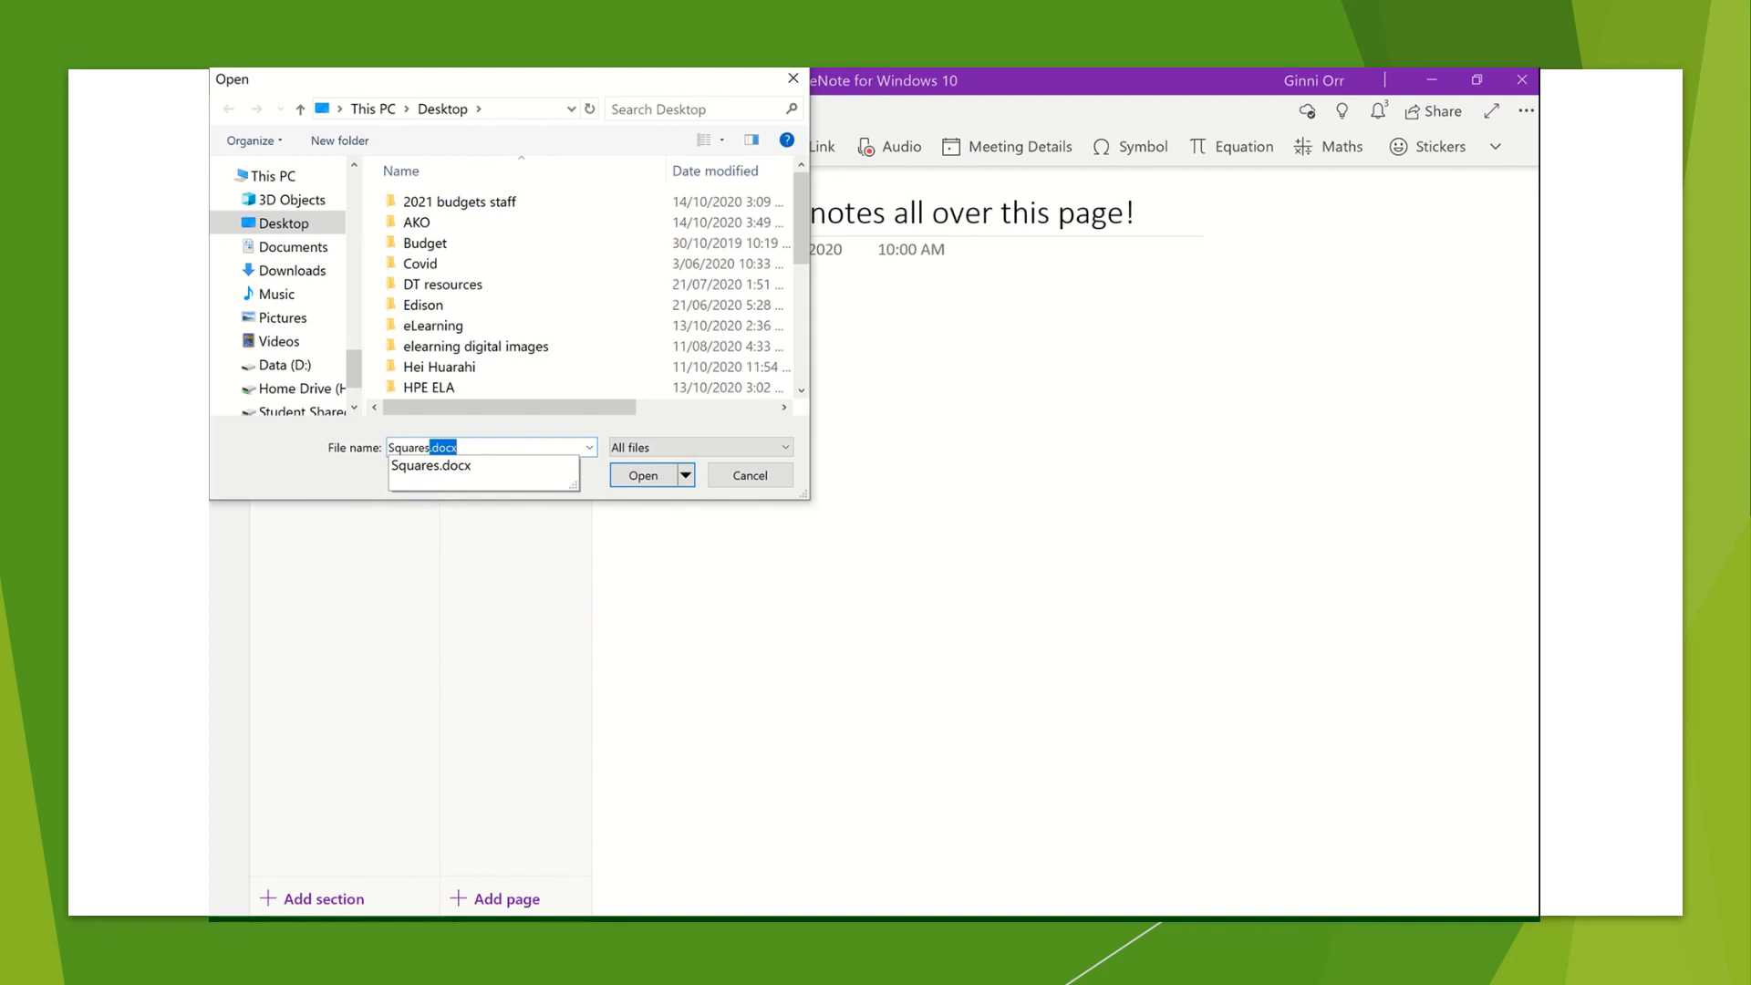
{"action": "key", "text": "Return"}
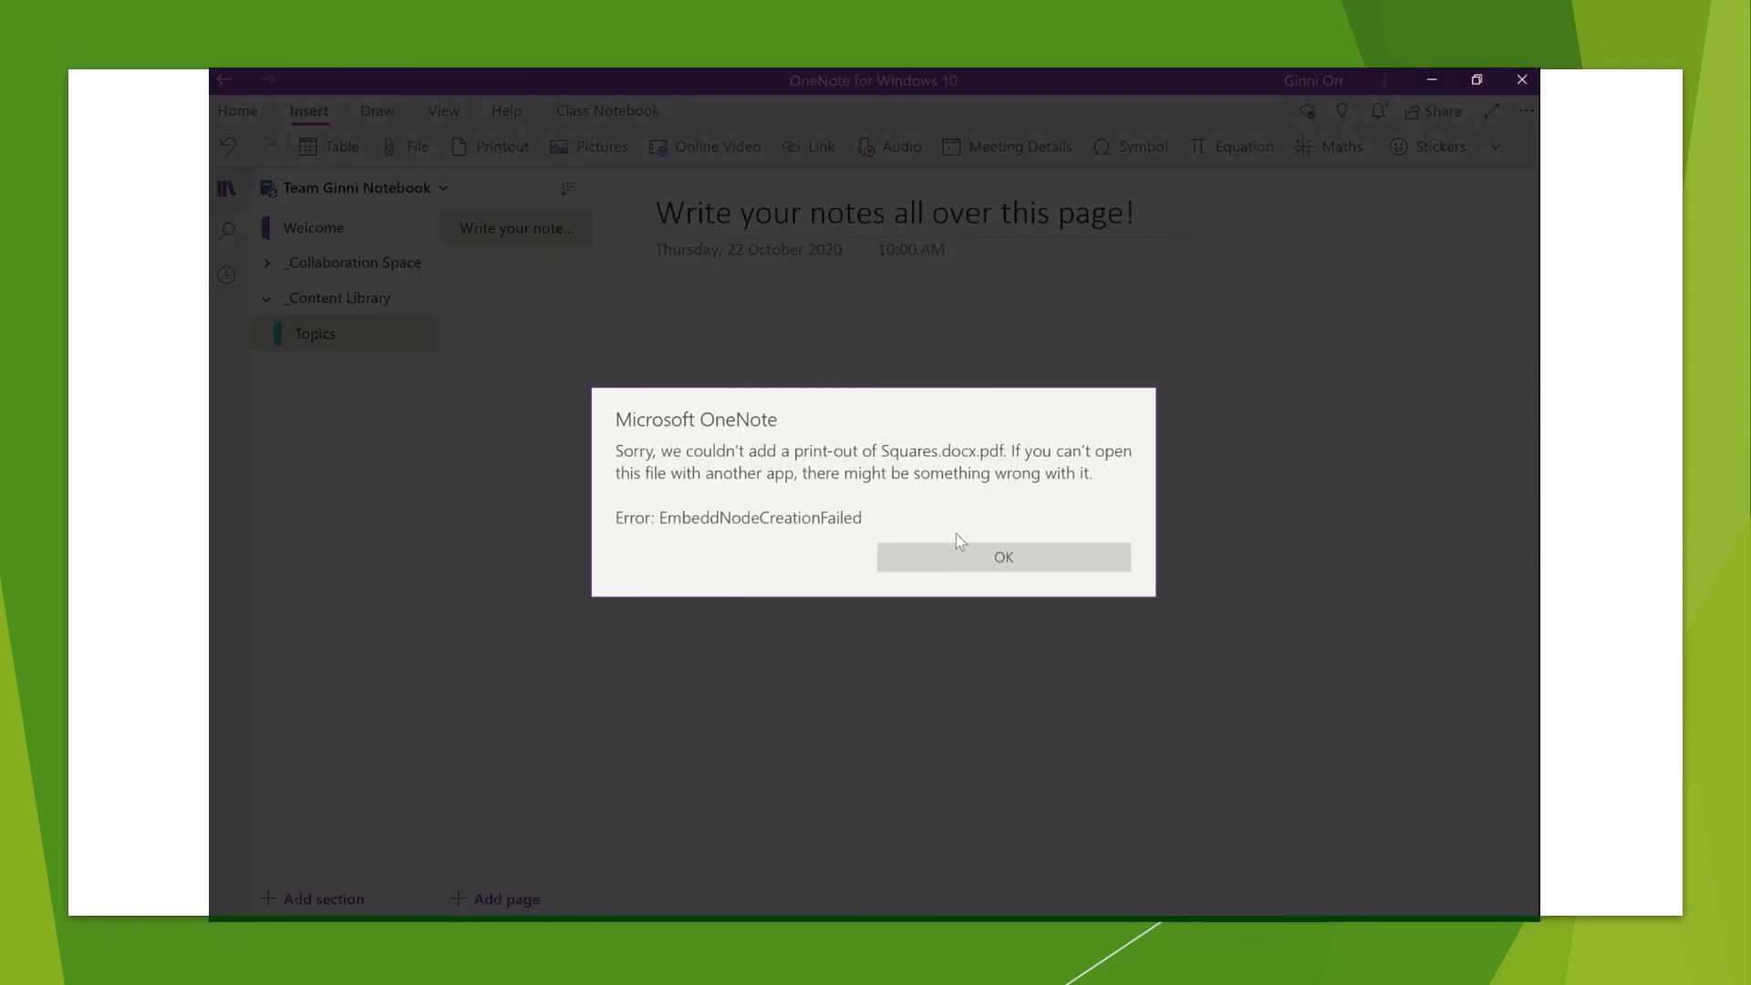
{"action": "left_click", "coordinate": [976, 560]}
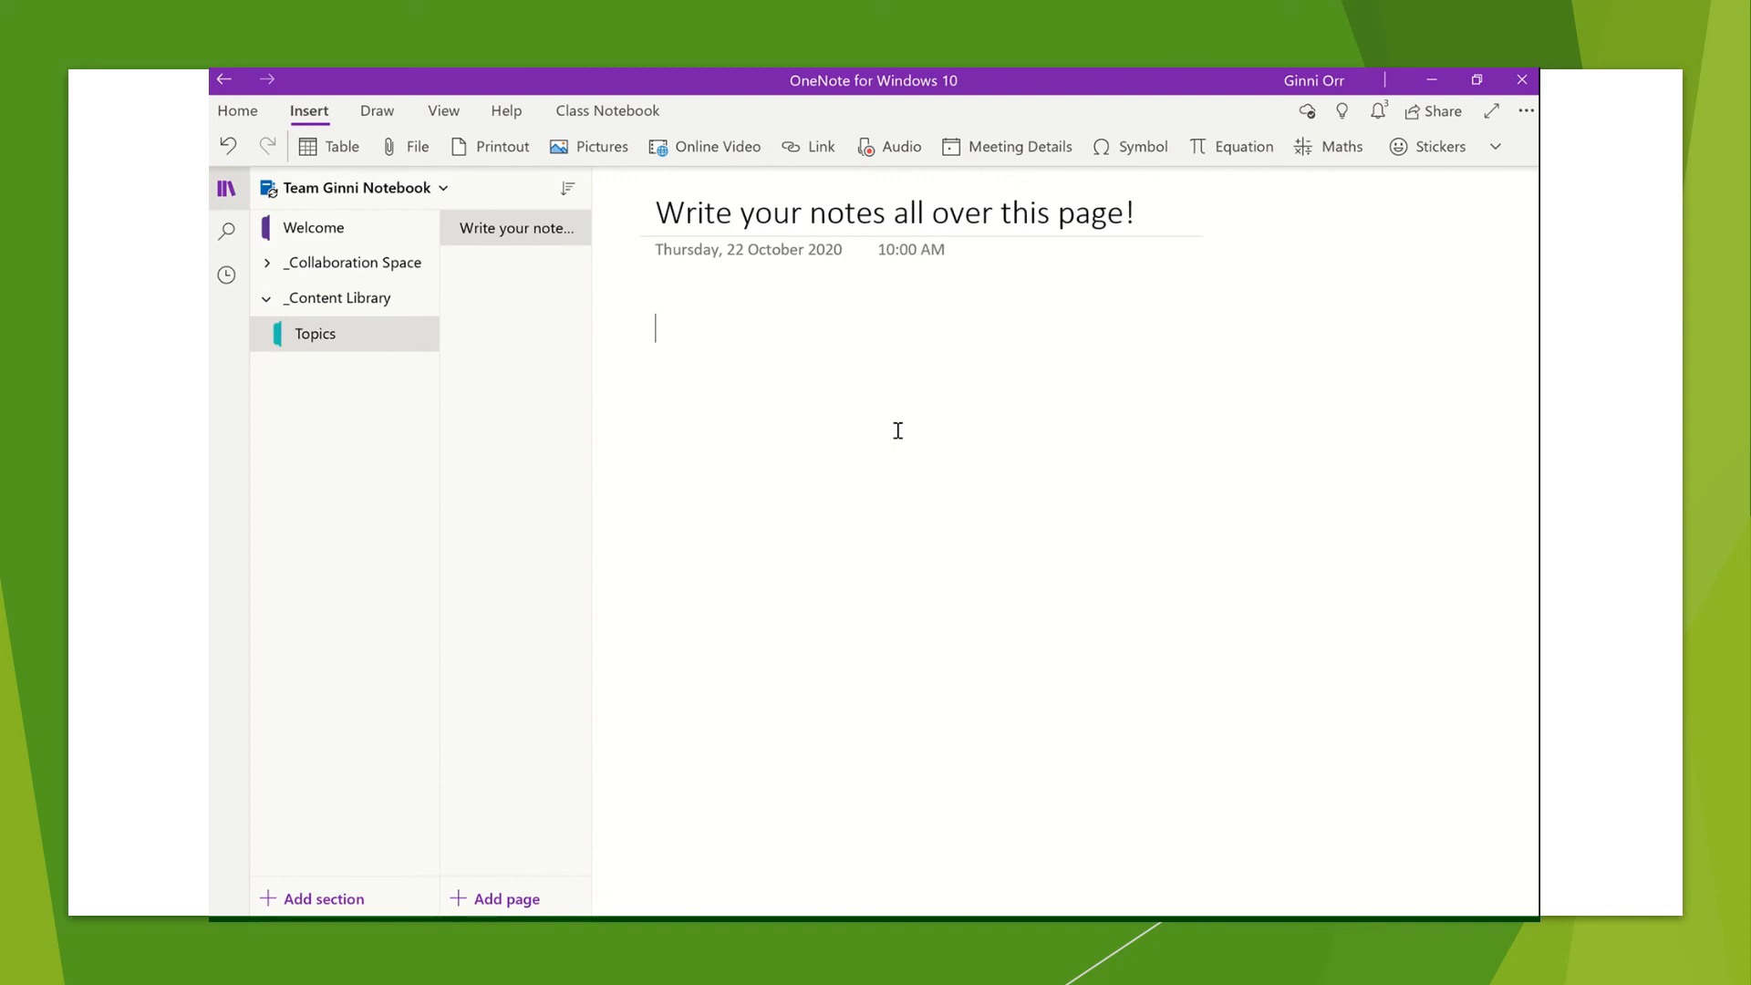
{"action": "mouse_move", "coordinate": [951, 68]}
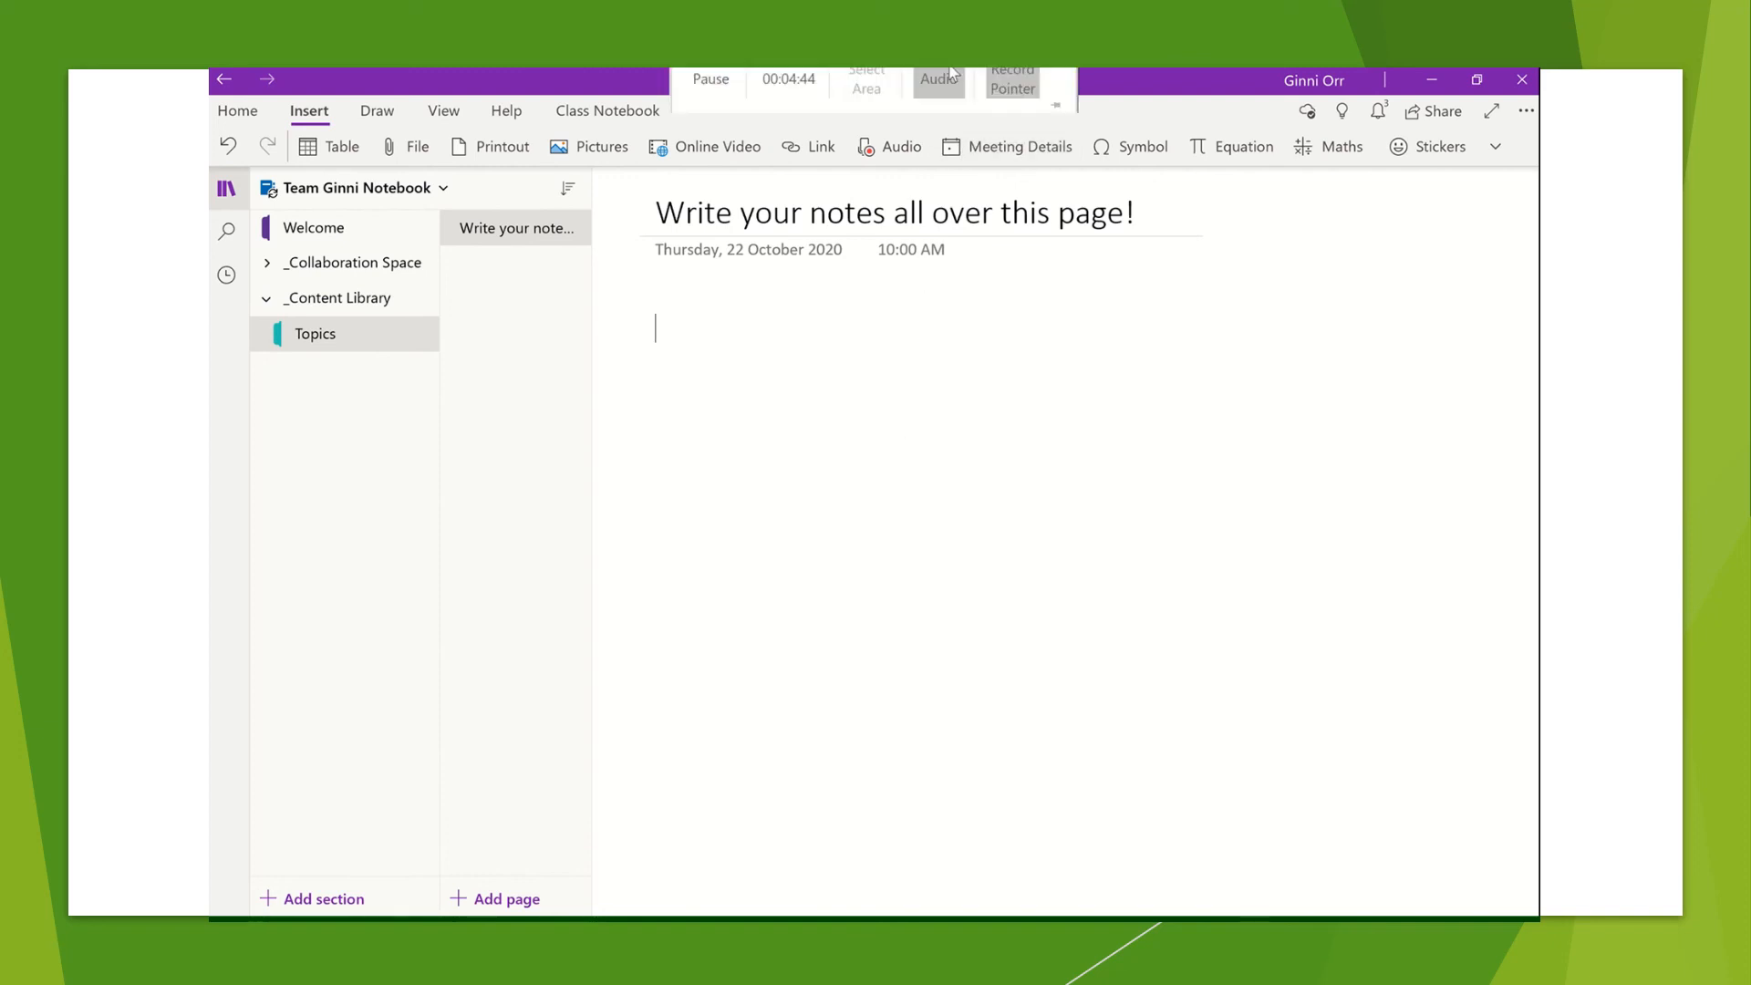